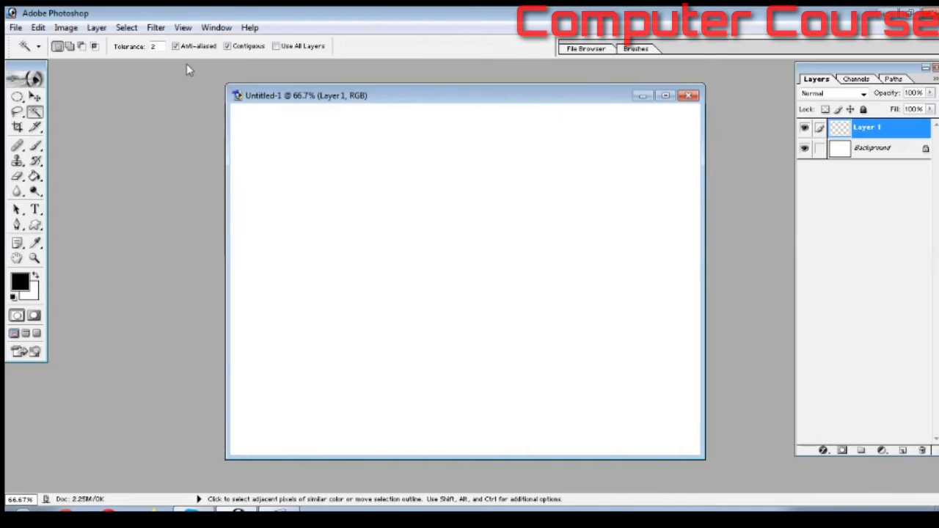
- Start the 3D Transform filter on Layer 1 and draw a wireframe cube near the middle of the preview
left_click(157, 28)
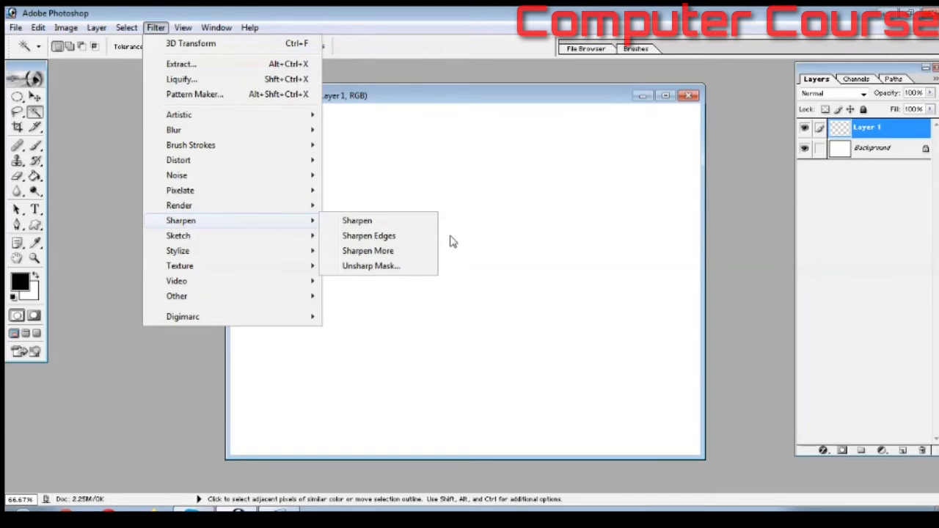
mouse_move(322, 206)
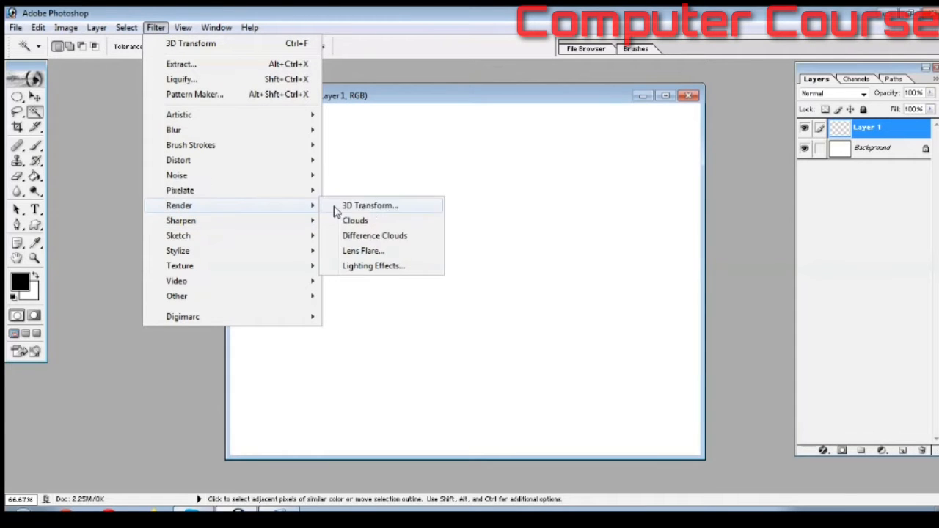
left_click(371, 211)
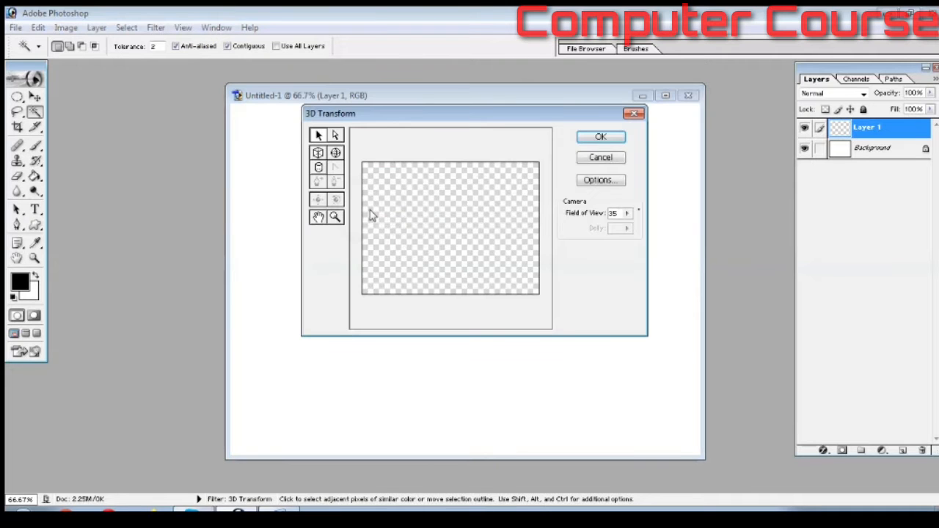
left_click(319, 167)
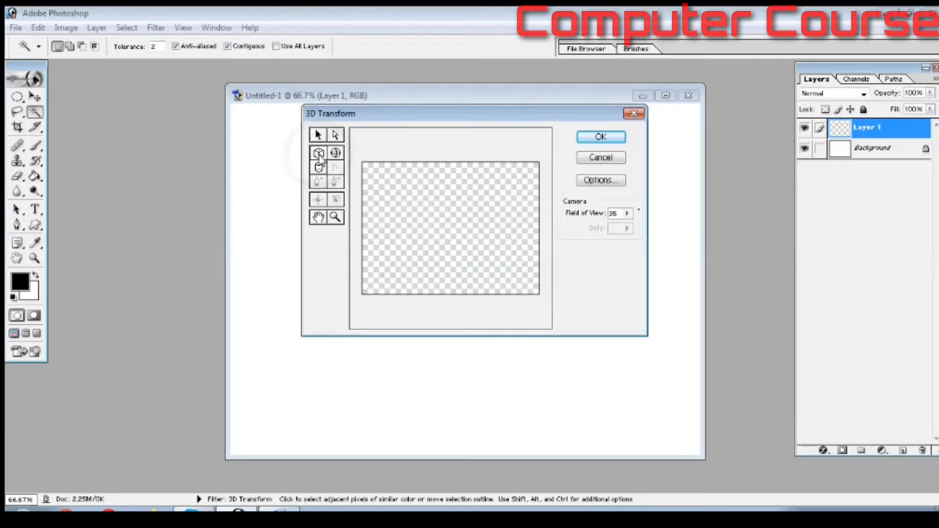
left_click_drag(419, 201, 488, 237)
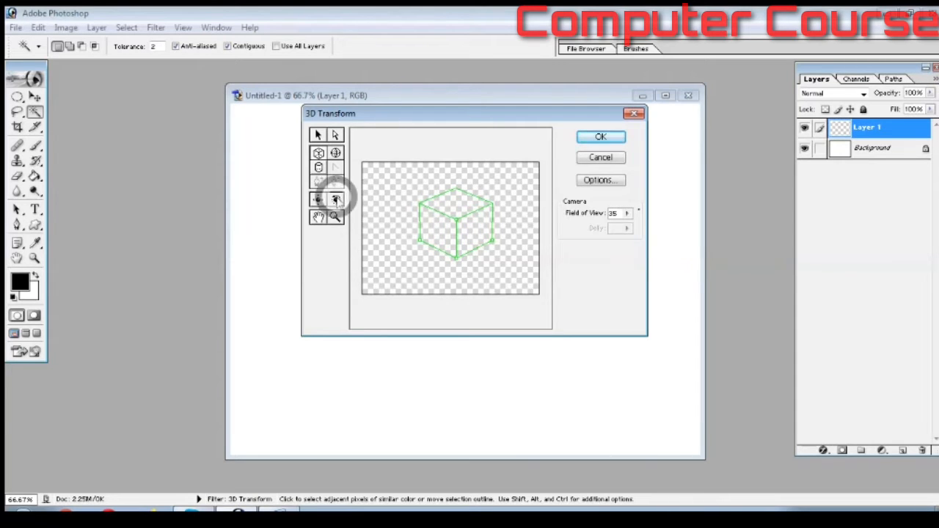
- Rotate and reposition the 3D cube so its upper face and two side faces show, and apply the transform
left_click(336, 197)
mouse_move(380, 203)
left_mouse_down()
mouse_move(363, 252)
mouse_move(375, 367)
mouse_move(401, 357)
left_mouse_up()
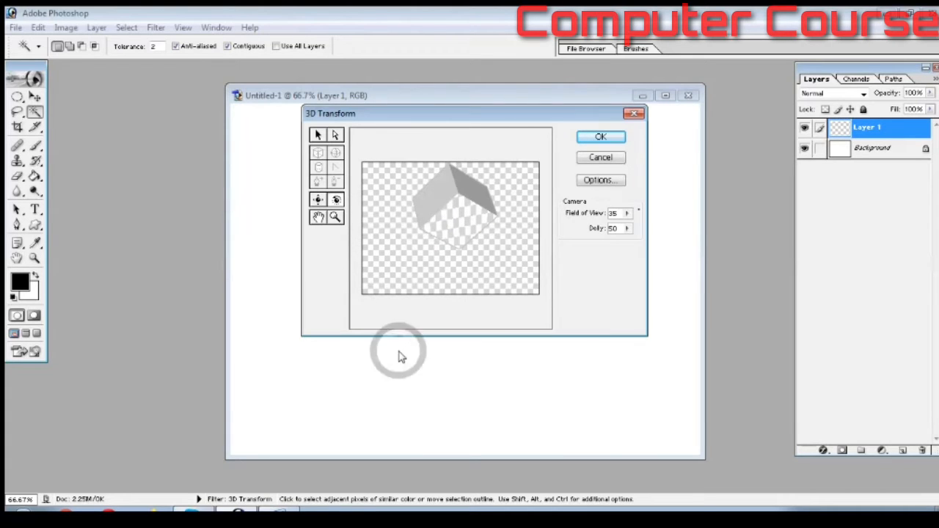
left_click_drag(413, 242, 408, 349)
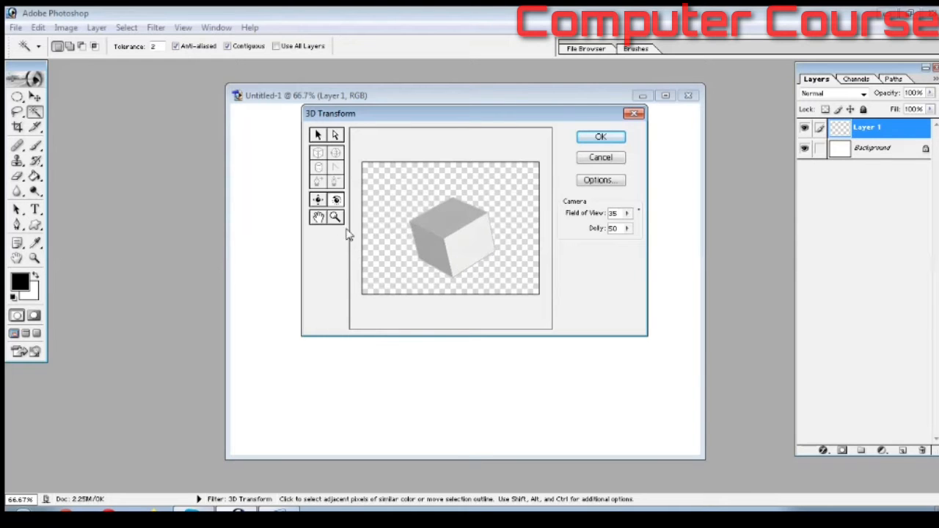
left_click(318, 200)
left_click_drag(472, 233, 450, 229)
left_click(336, 201)
left_click_drag(394, 232, 402, 235)
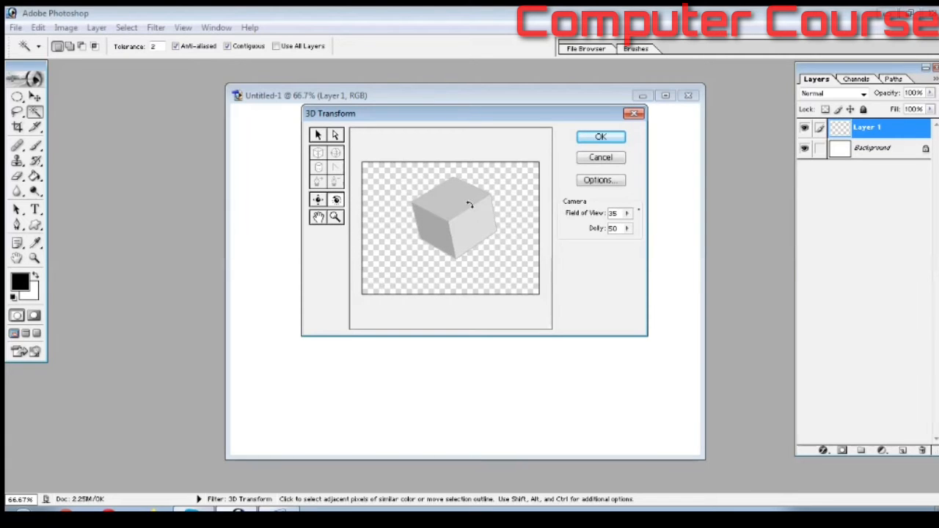
left_click(593, 139)
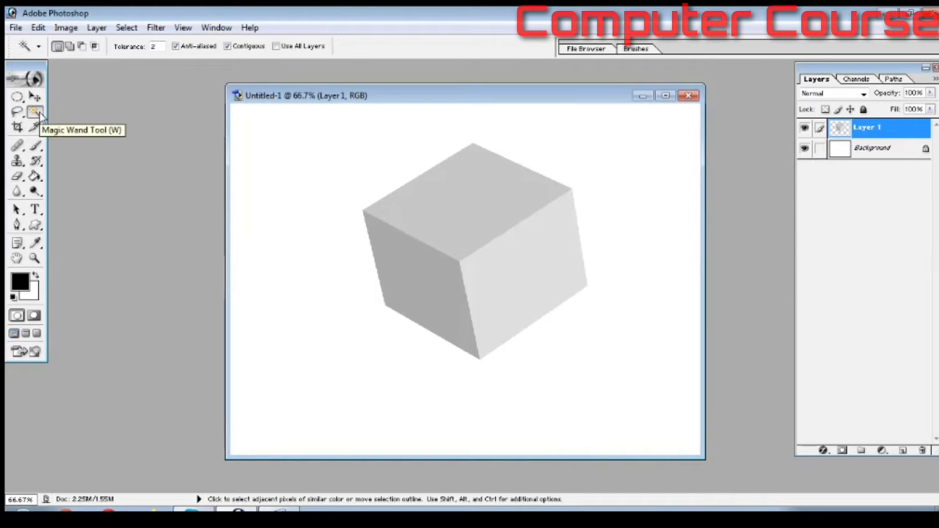
- Select the cube's upper face with the Magic Wand, fill it with black 000000 on a new layer, and deselect
left_click(434, 213)
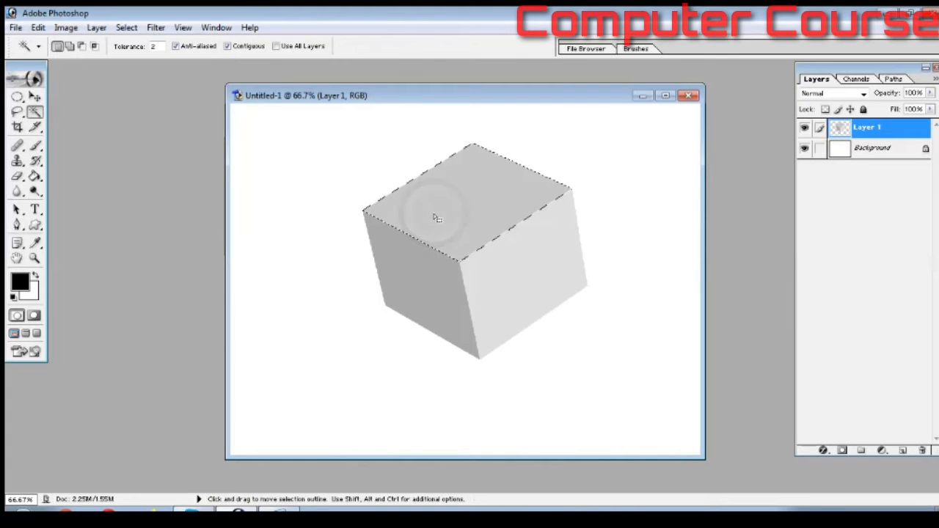
left_click(903, 450)
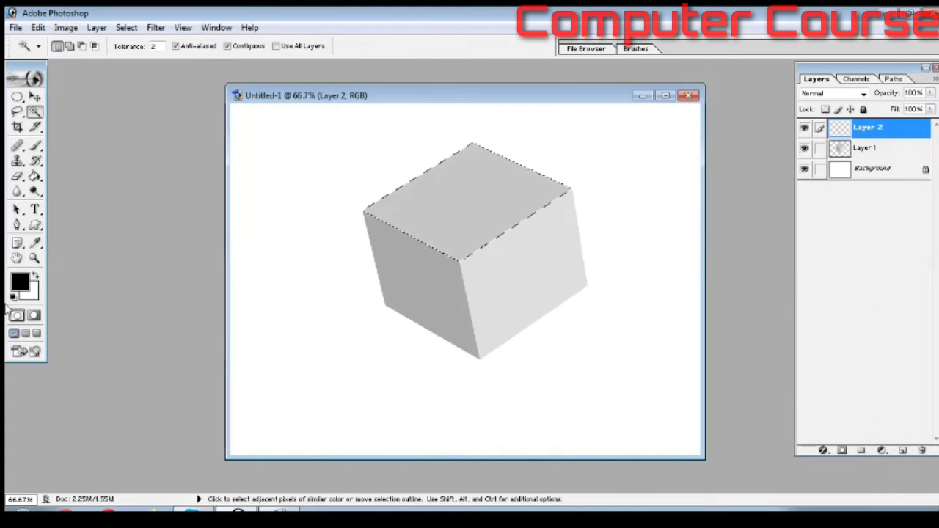
left_click(34, 177)
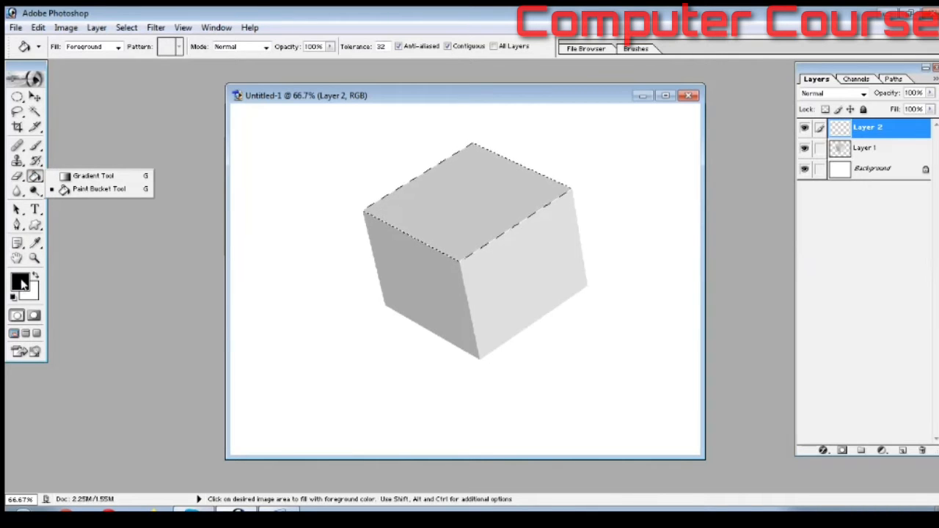
left_click(17, 284)
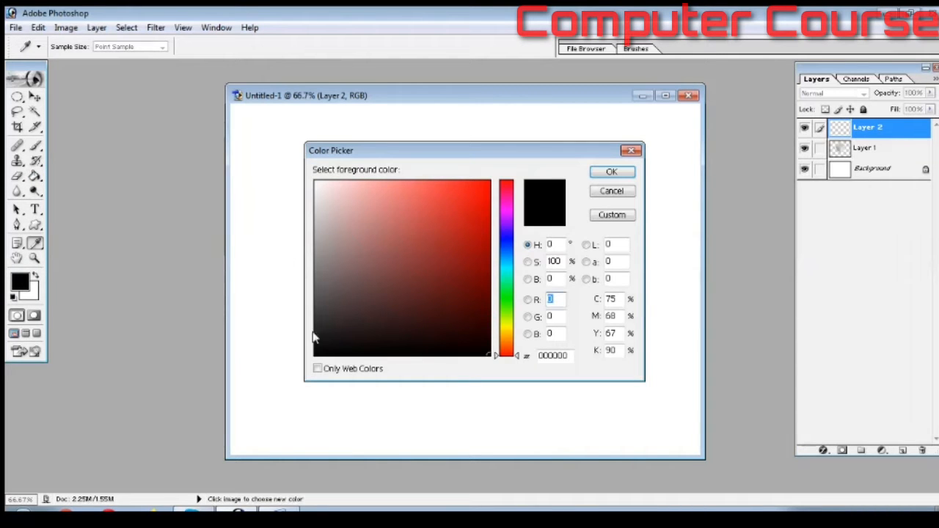
left_click(610, 172)
left_click(443, 206)
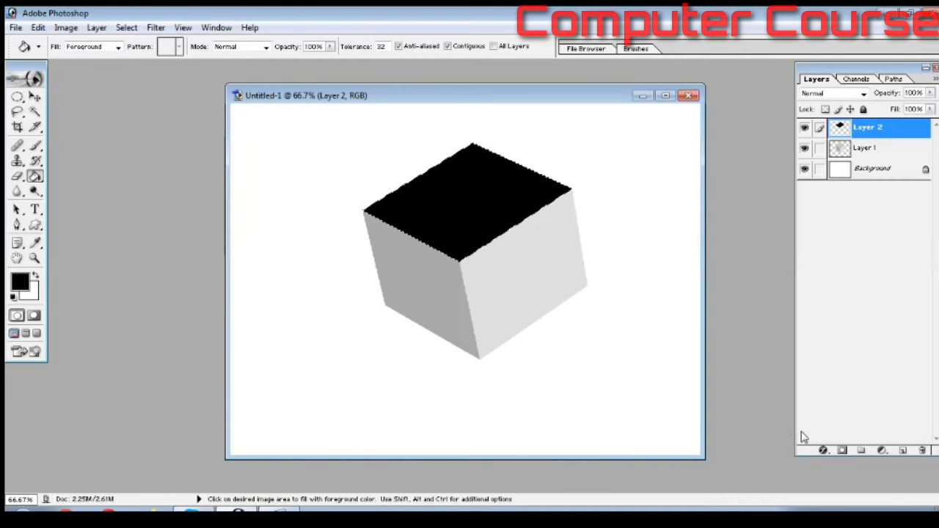
key("ctrl+d")
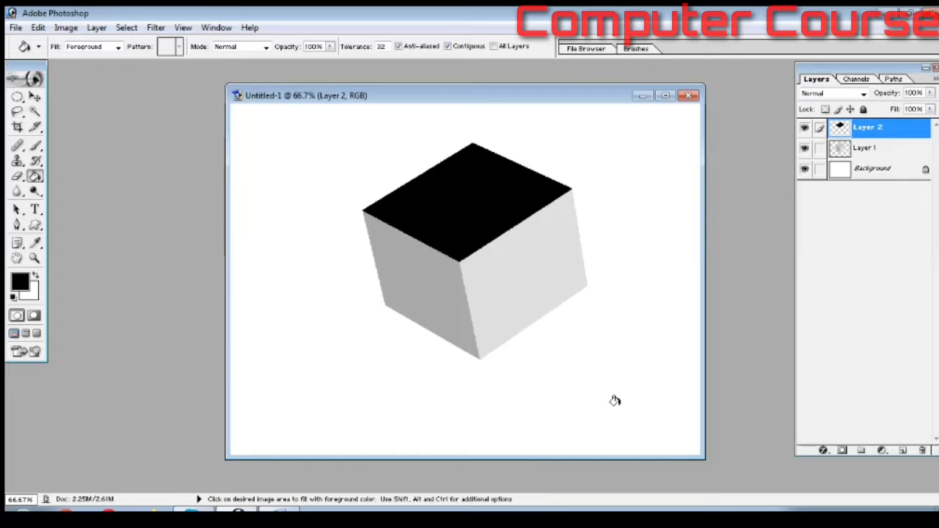
- Select the cube's left face from Layer 1 and fill it with black on a new layer
left_click(835, 151)
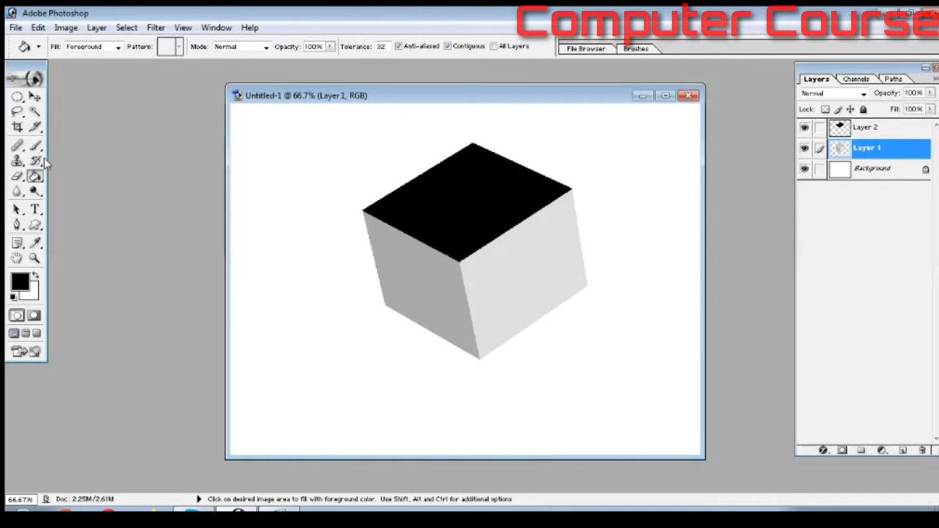
left_click(35, 113)
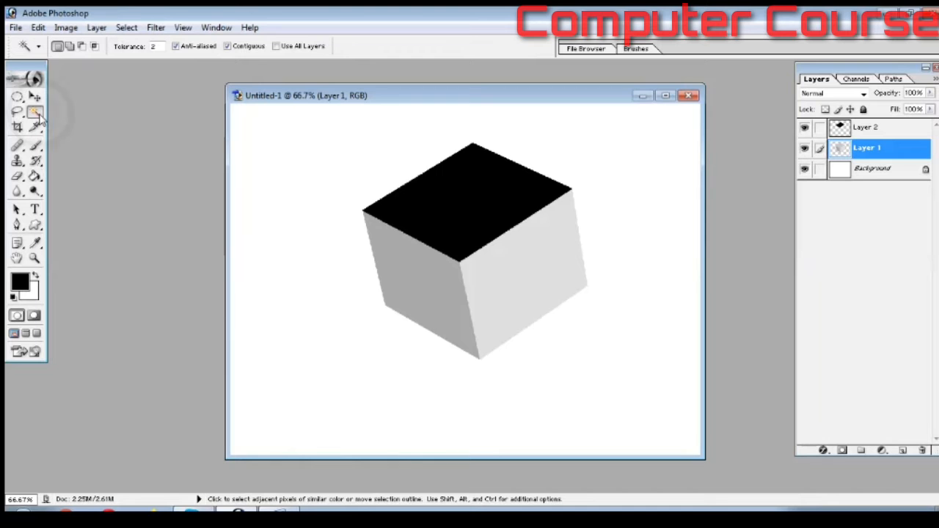
left_click(421, 265)
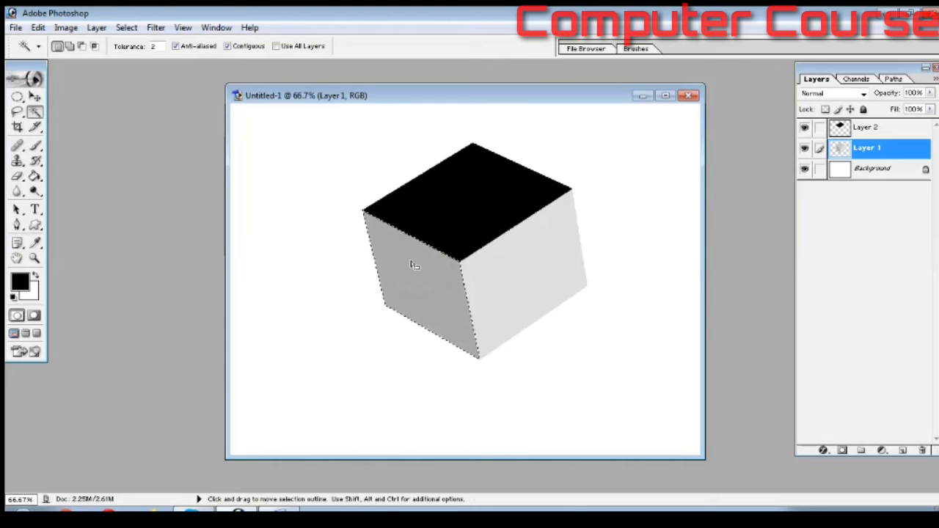
left_click(903, 450)
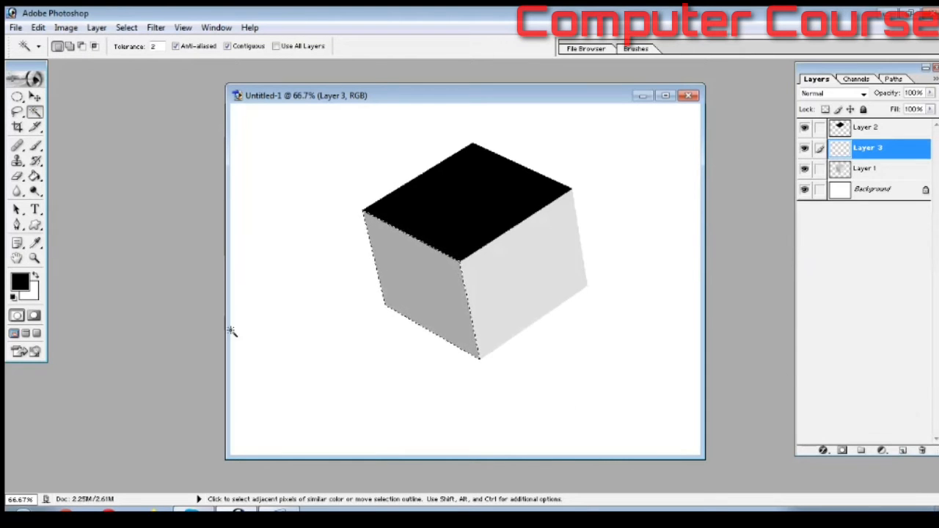
left_click(35, 180)
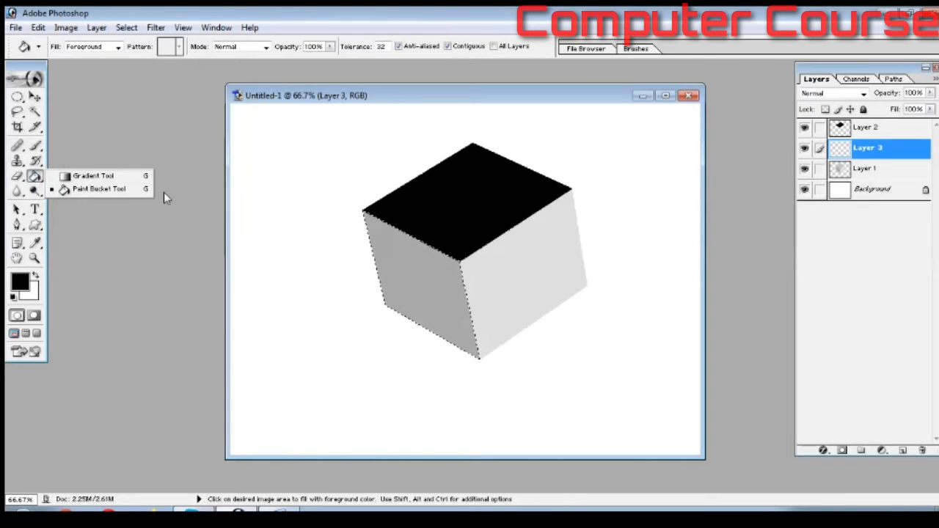
left_click(411, 270)
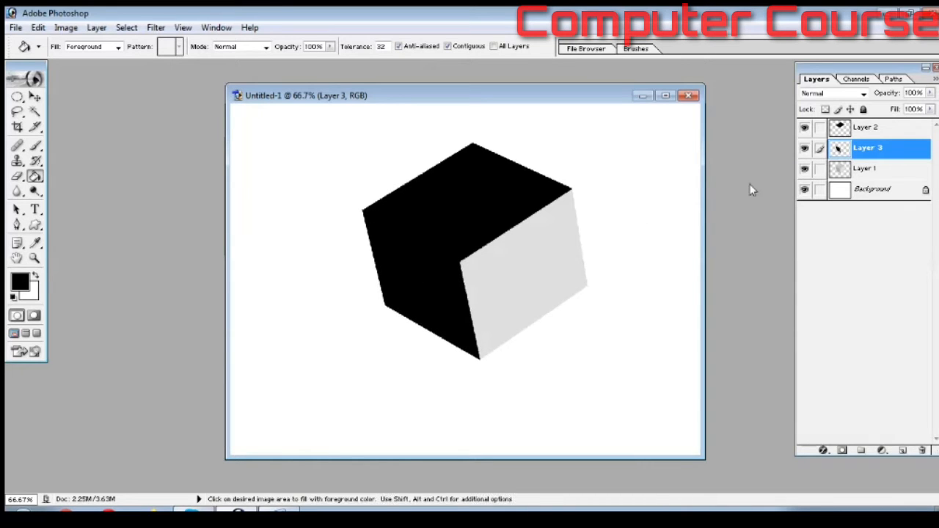
- Select the cube's right face from Layer 1 and fill it with black on a new layer
left_click(842, 172)
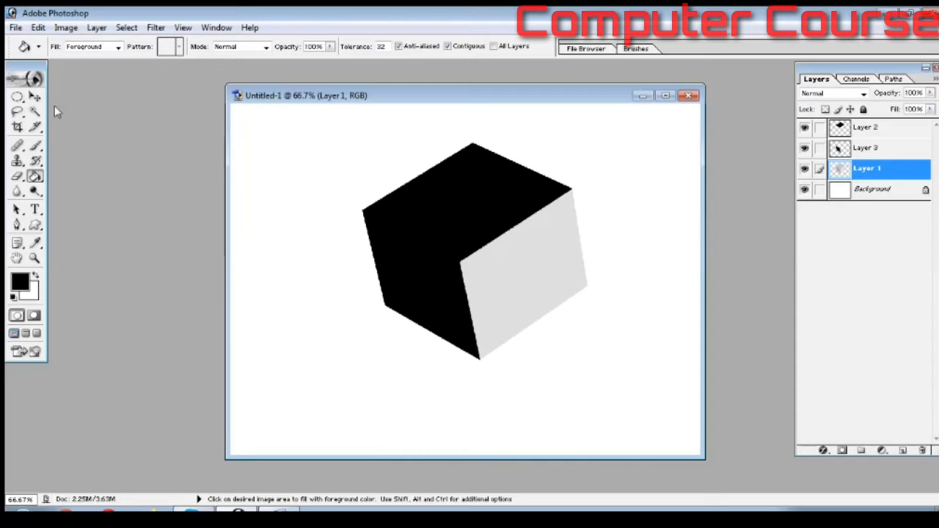
left_click(35, 111)
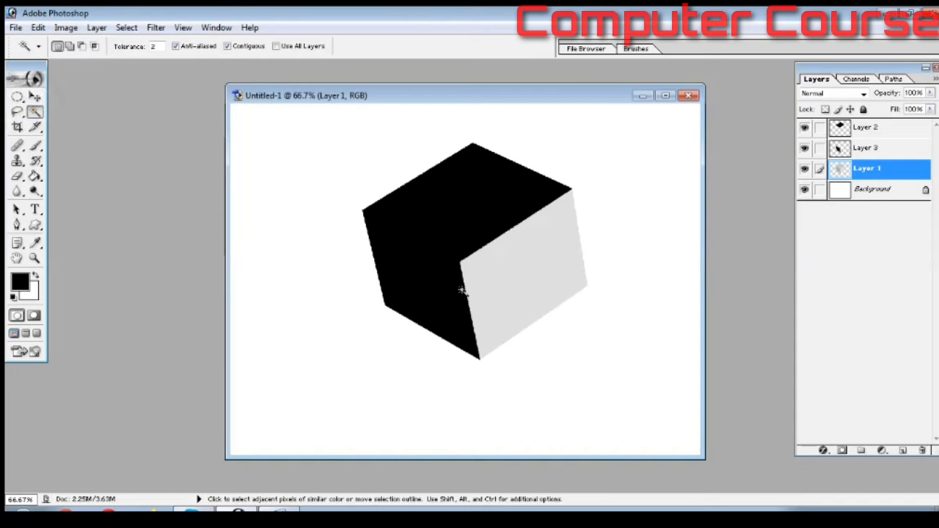
left_click(511, 273)
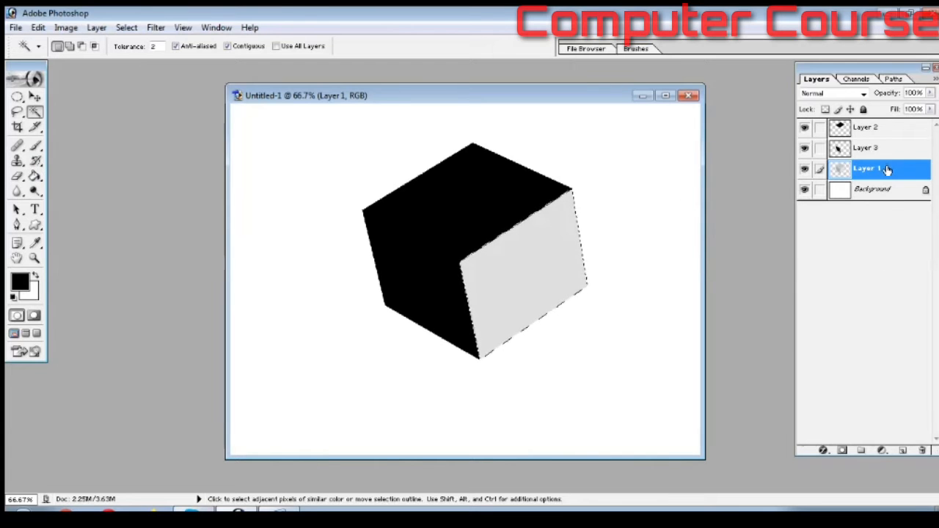
left_click(902, 450)
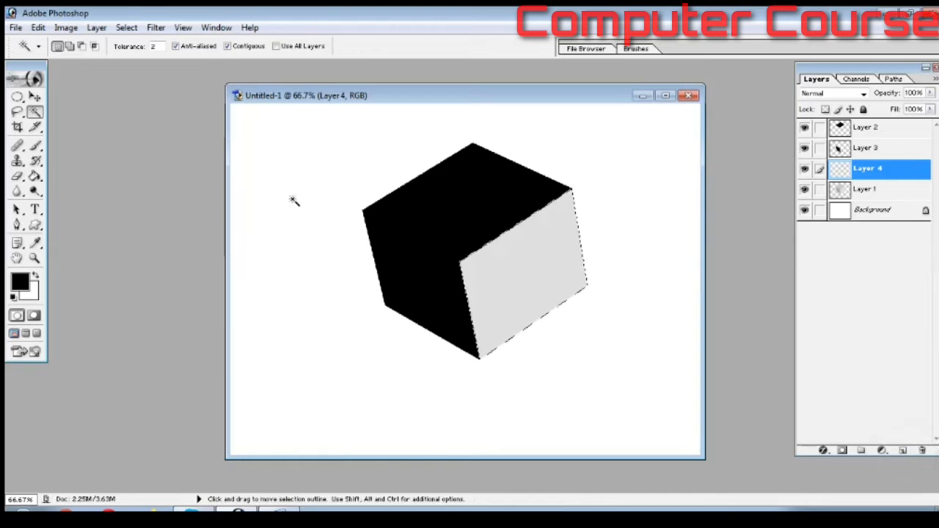
left_click(35, 177)
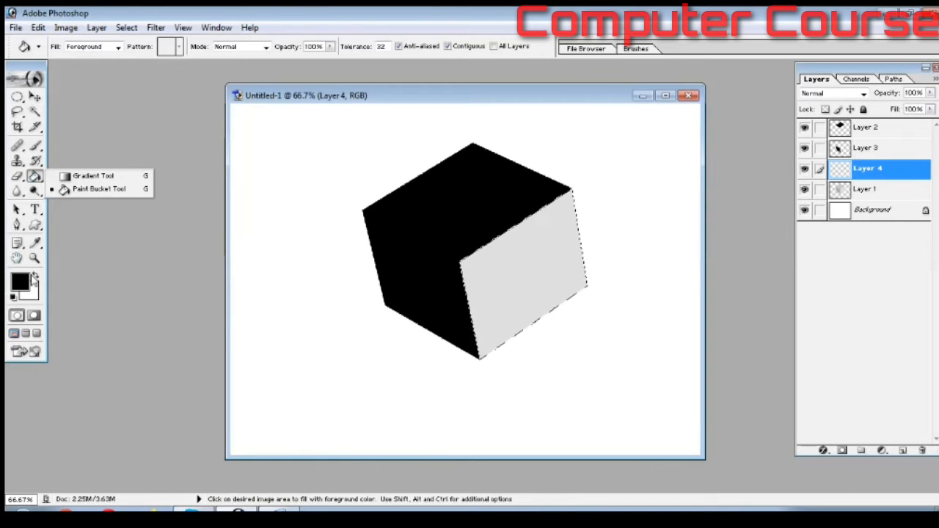
left_click(505, 275)
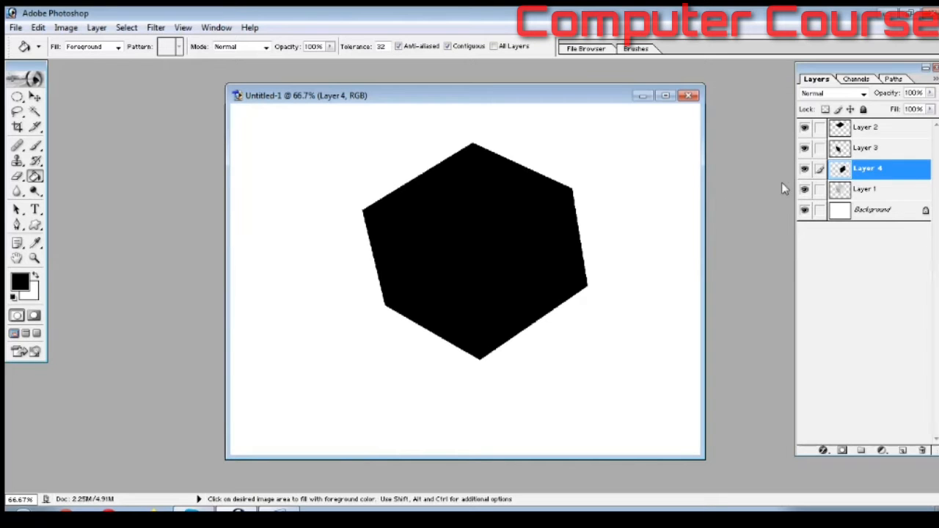
- Hide Layer 3 and Layer 4, keeping the upper-face layer, Layer 2, visible and active
left_click(805, 128)
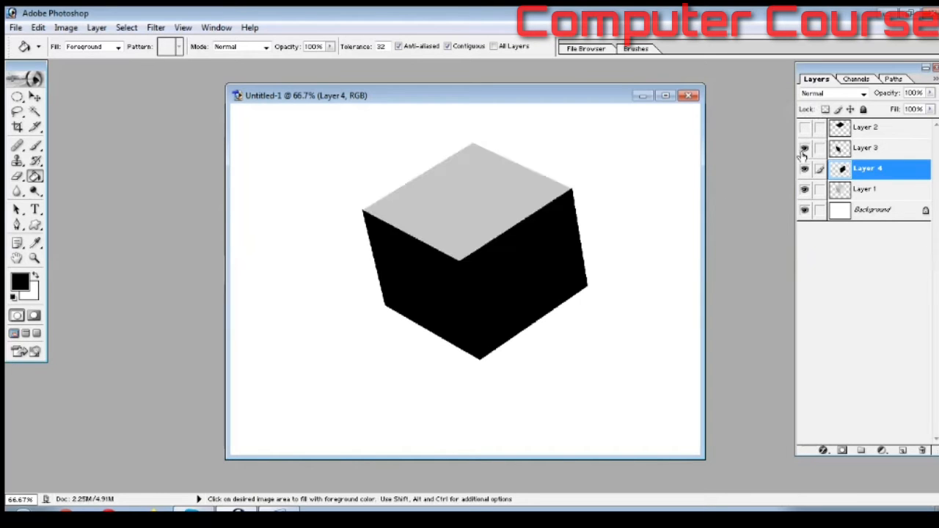
left_click(804, 149)
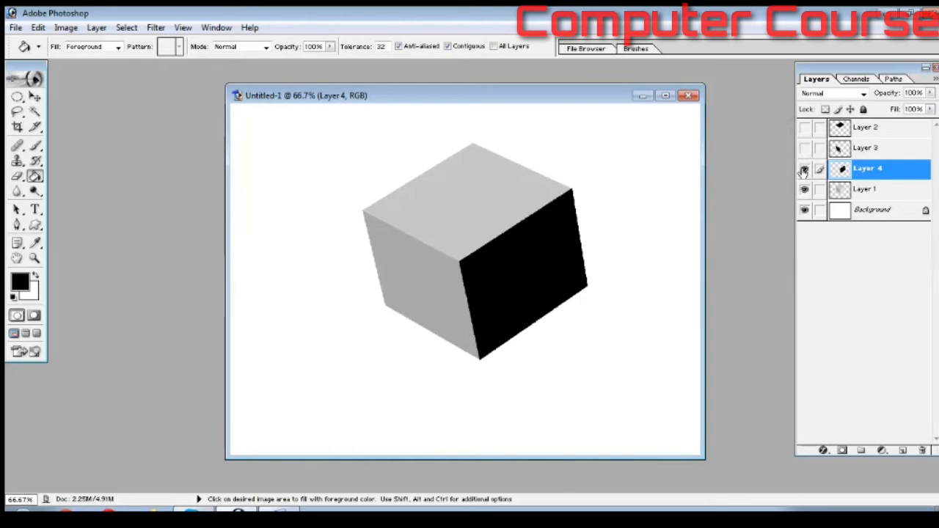
left_click(805, 170)
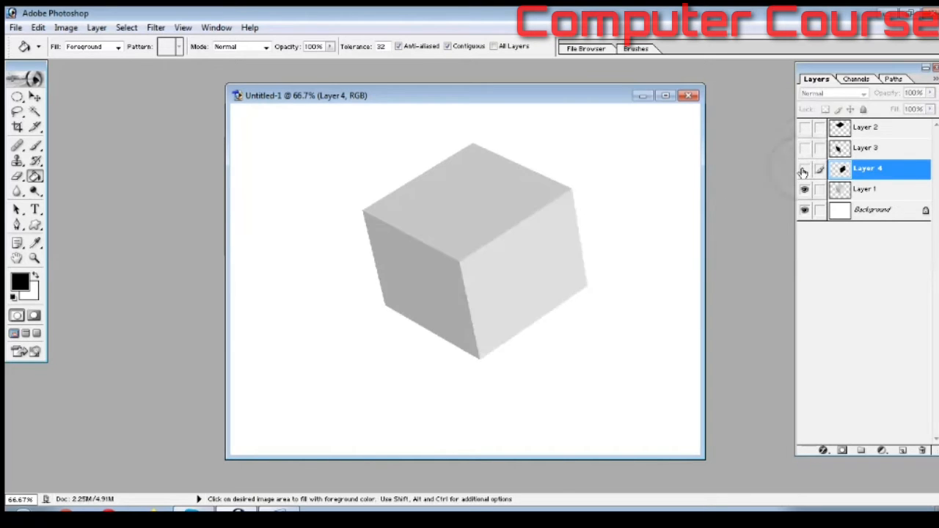
left_click(869, 131)
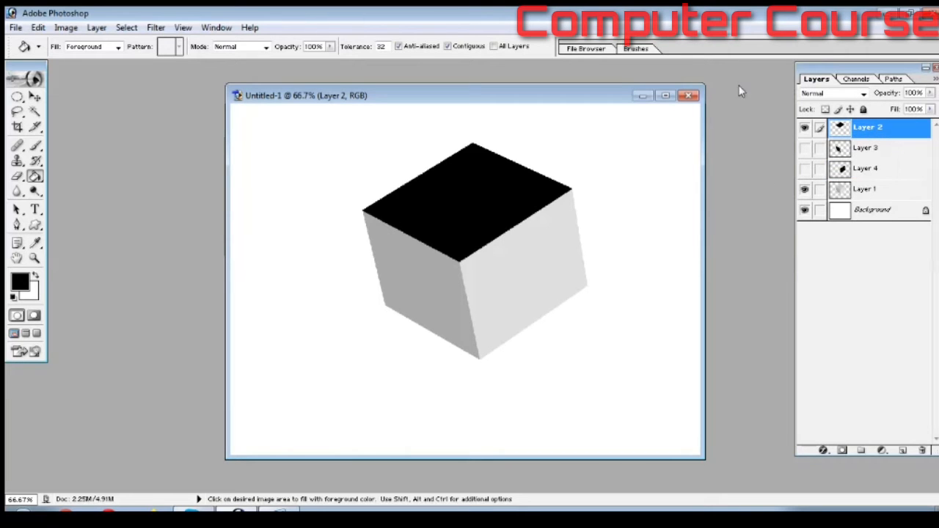
- Start opening an image file and browse to the Pictures library
double_click(717, 235)
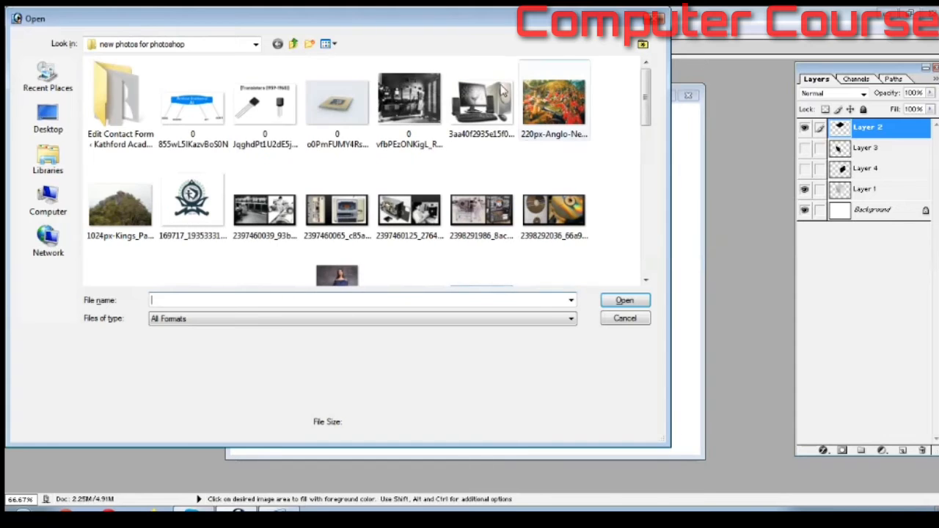
left_click(252, 46)
left_click(256, 46)
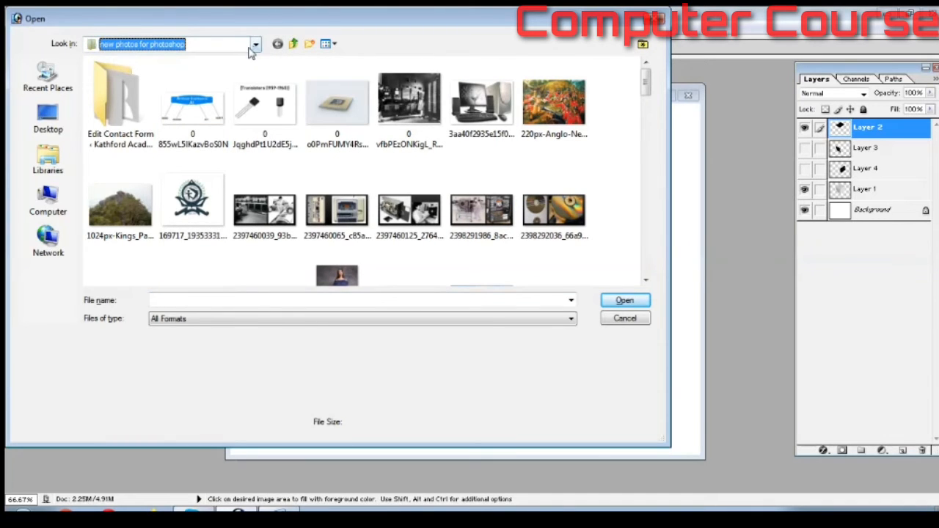
left_click(255, 46)
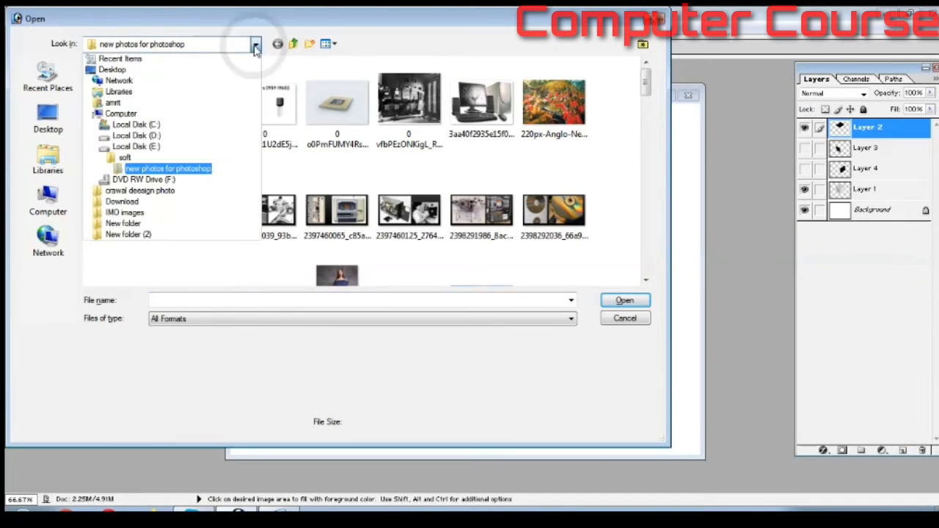
left_click(153, 94)
left_click(413, 76)
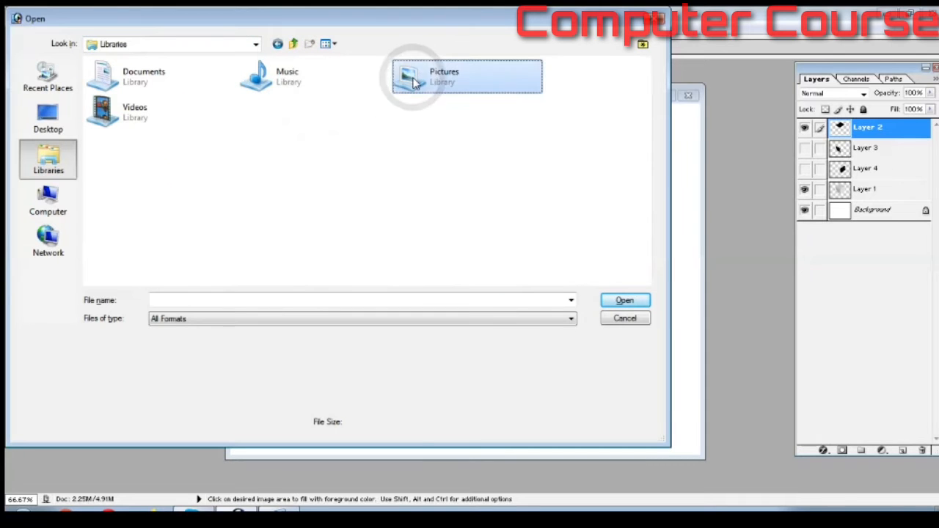
double_click(426, 76)
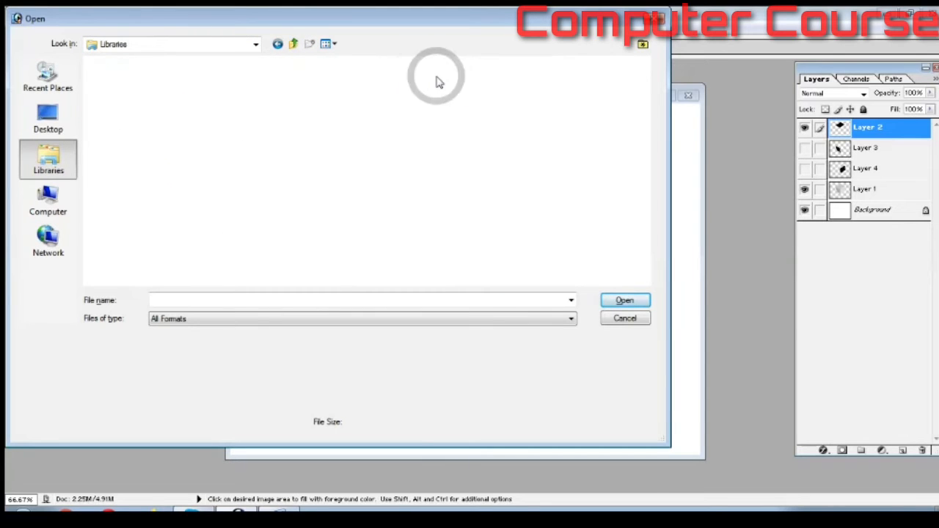
- Find the selfie photo with the neon heart by its file name in the Pictures library and open it
left_click(226, 299)
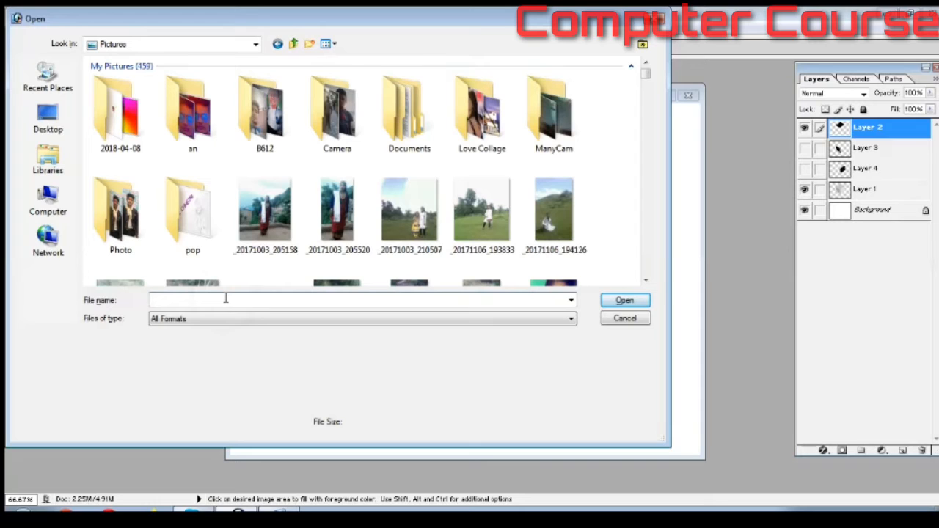
type("binod l")
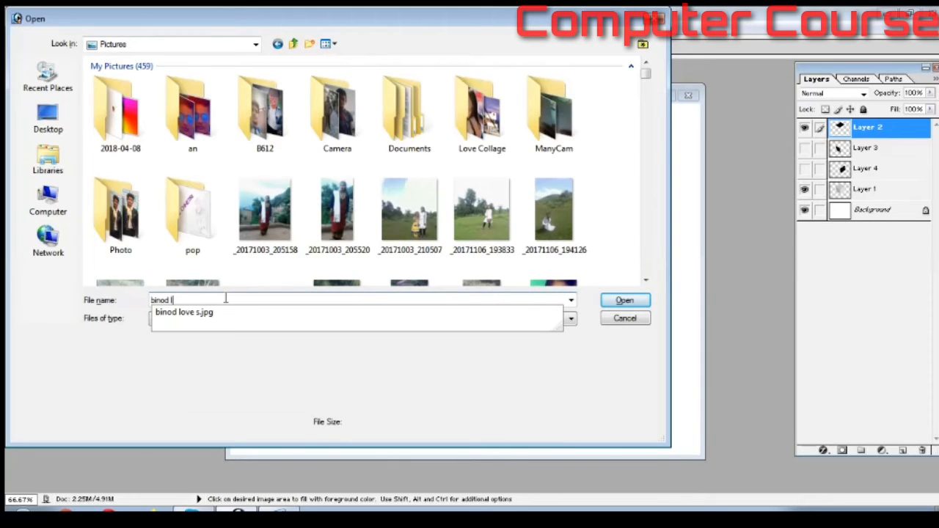
type("o")
left_click(195, 314)
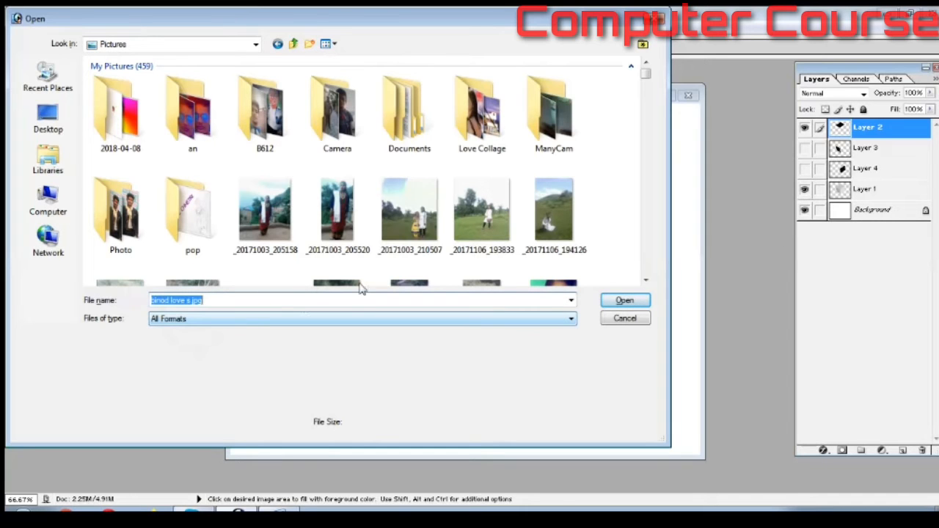
left_click(625, 302)
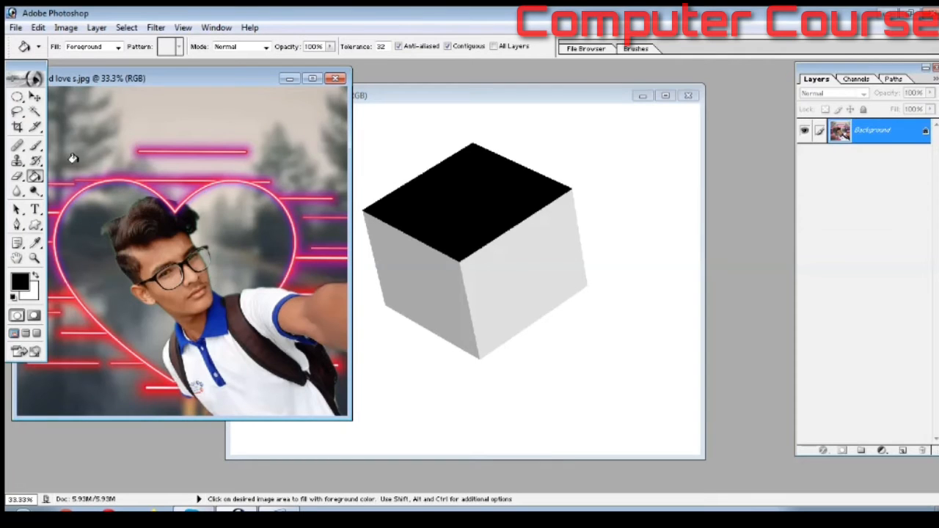
- Copy the heart selfie into the cube document with the Move tool and maximize the cube document's window
left_click(35, 98)
left_click_drag(183, 265, 480, 269)
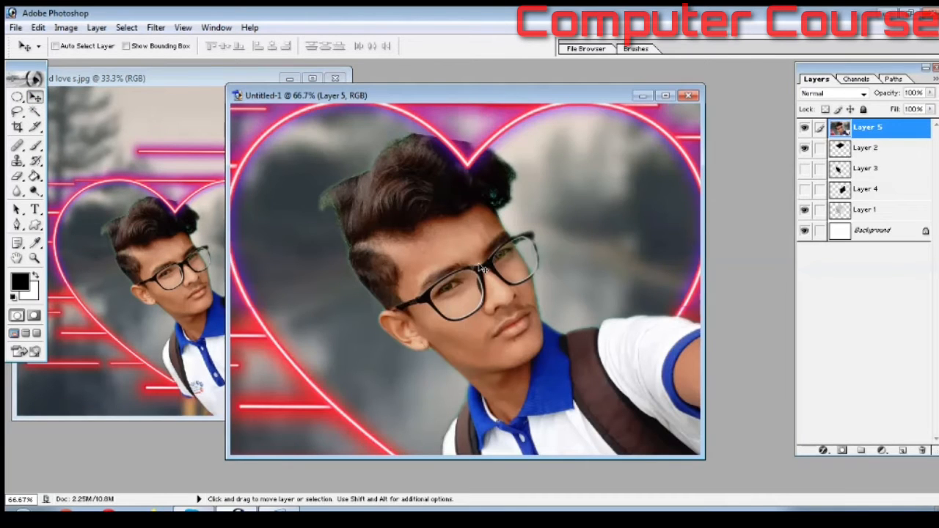
left_click(666, 97)
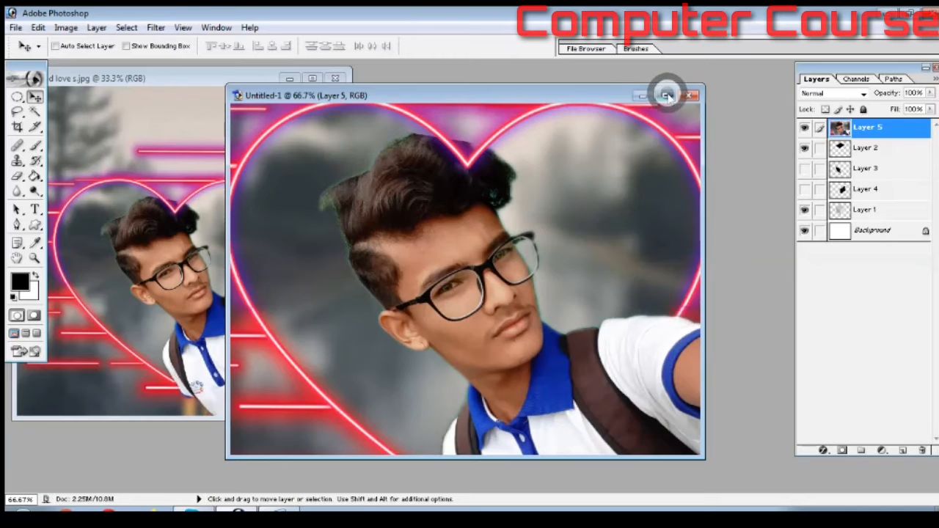
- Scale the photo layer, Layer 5, proportionally to about 25.1% with Free Transform so it sits over the cube
key("ctrl+minus")
key("ctrl+minus")
key("ctrl+minus")
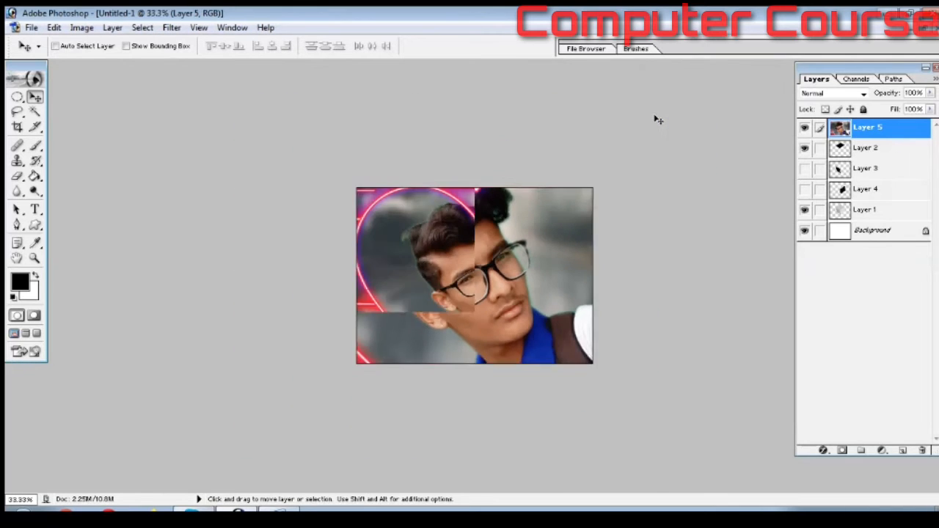
key("ctrl+minus")
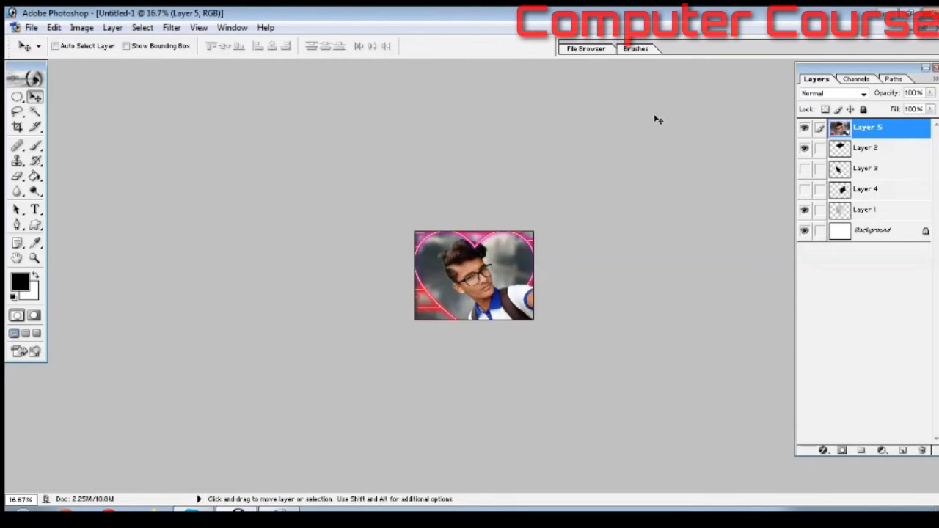
key("ctrl+t")
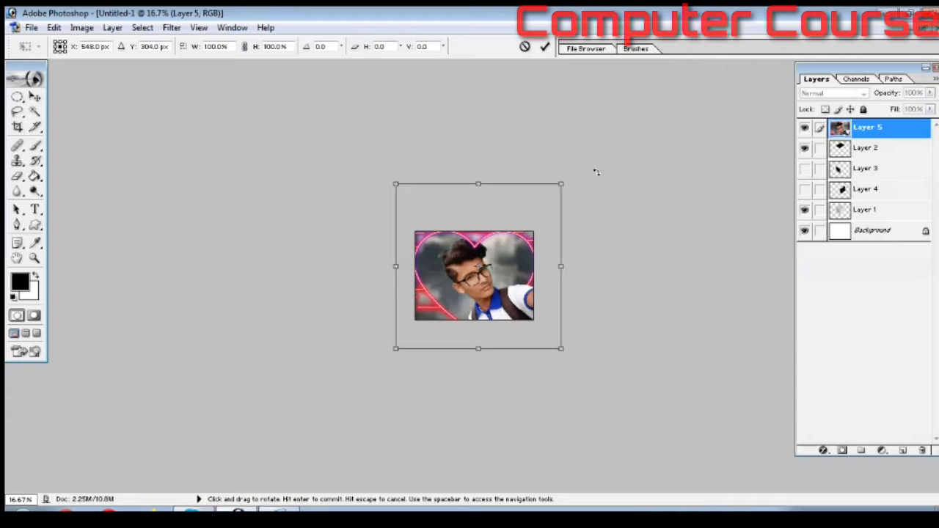
left_click_drag(562, 183, 482, 258)
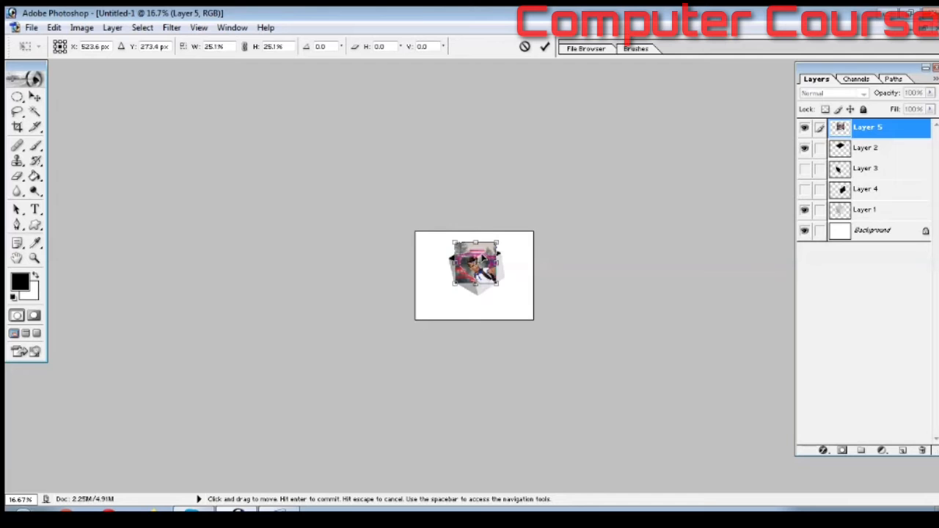
key("ctrl+plus")
key("ctrl+plus")
key("ctrl+plus")
key("ctrl+plus")
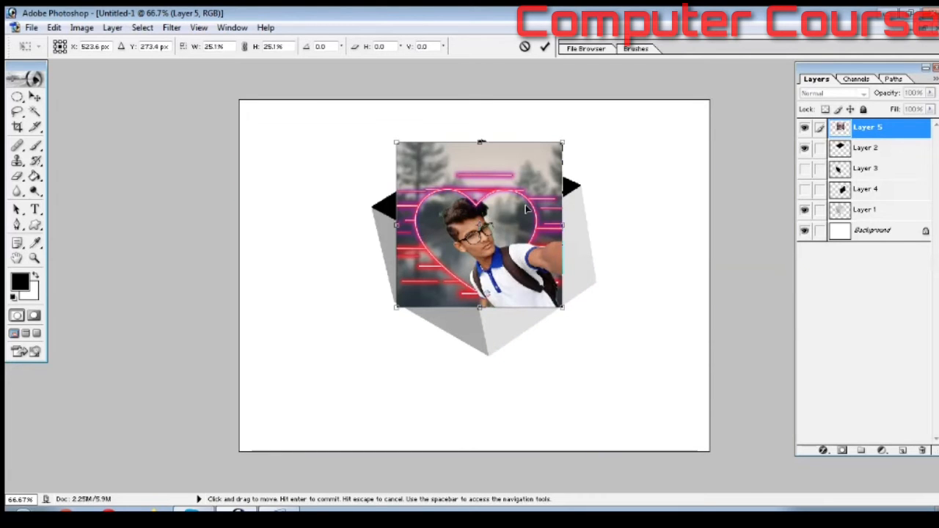
key("Return")
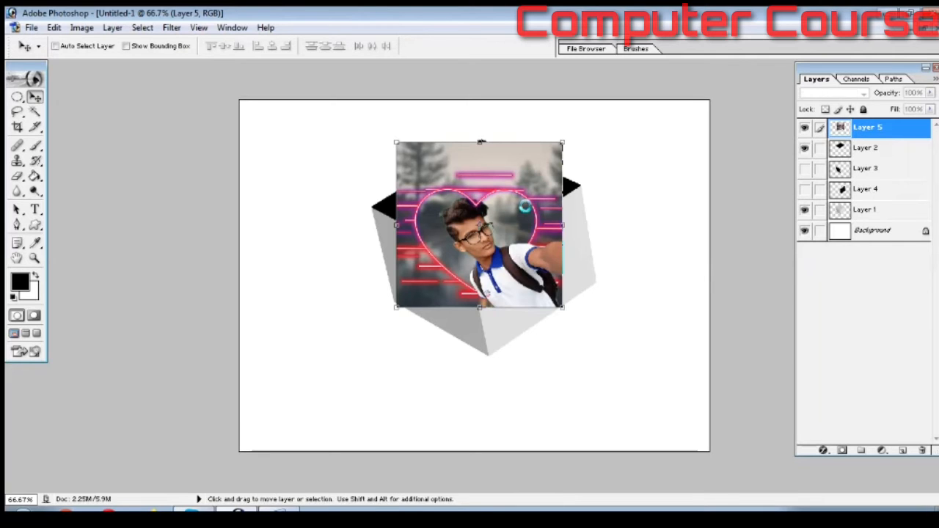
- Clip the photo to the upper-face layer, Layer 2, and distort its corners to match the cube's upper face
key("alt")
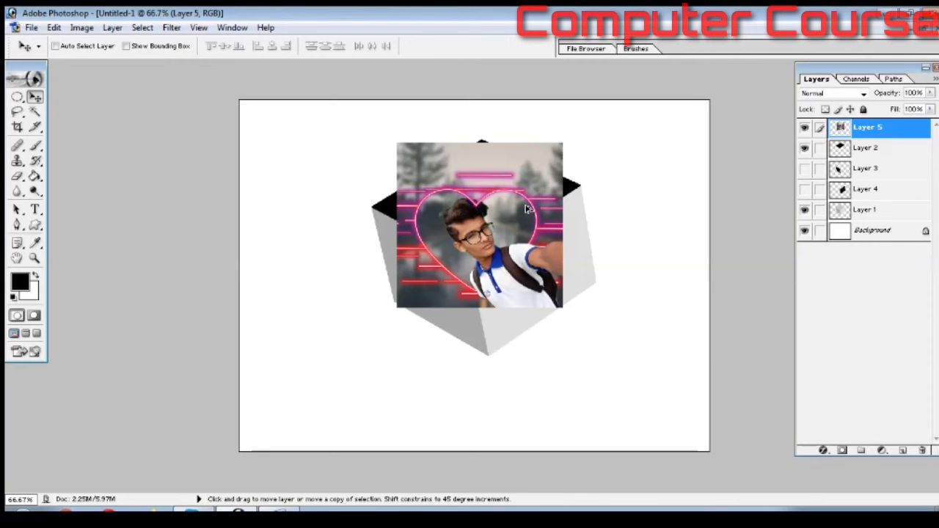
key("ctrl+g")
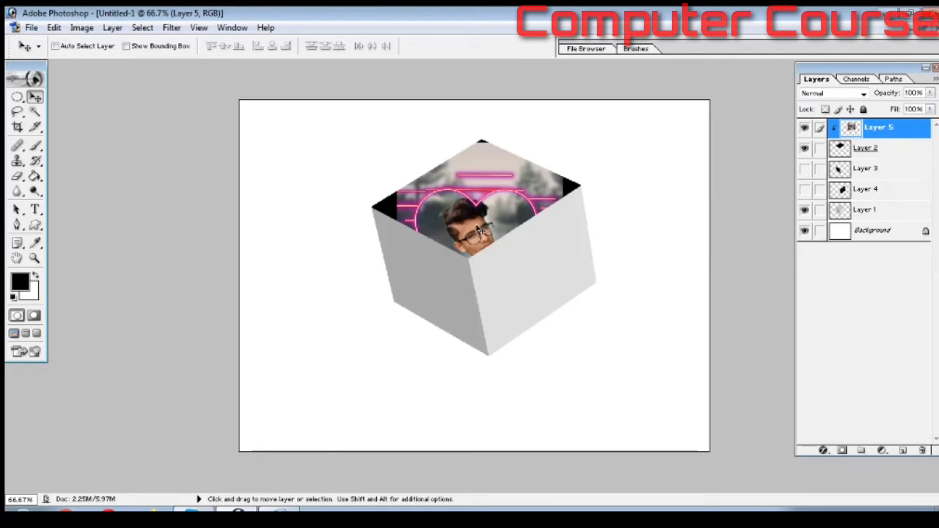
key("ctrl+t")
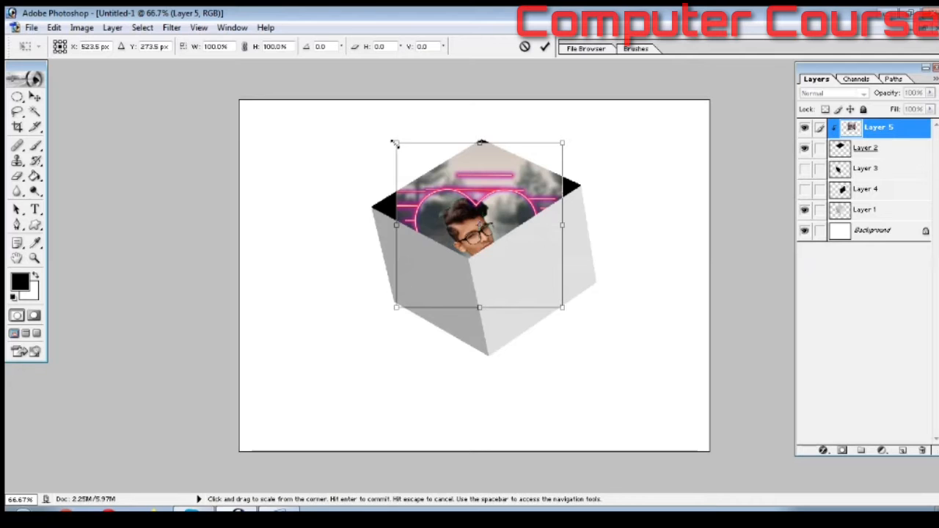
key("ctrl")
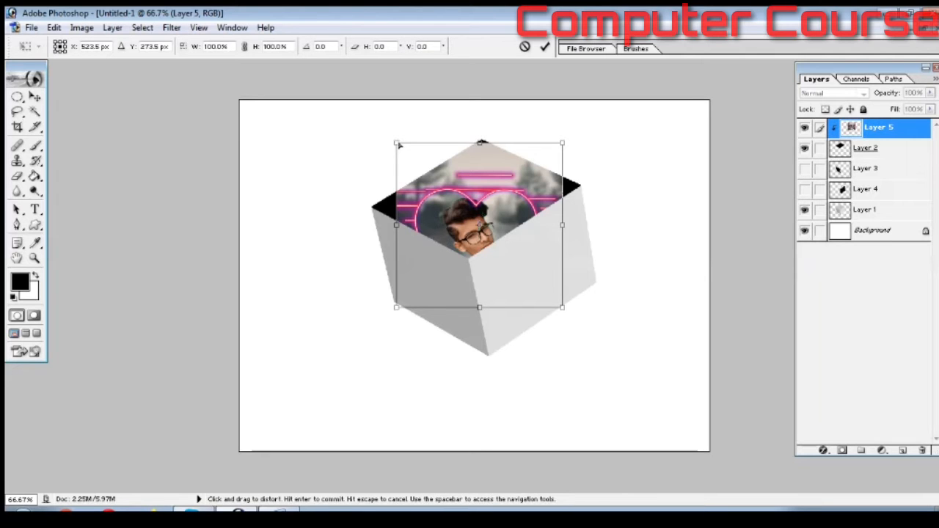
left_click_drag(398, 146, 481, 140)
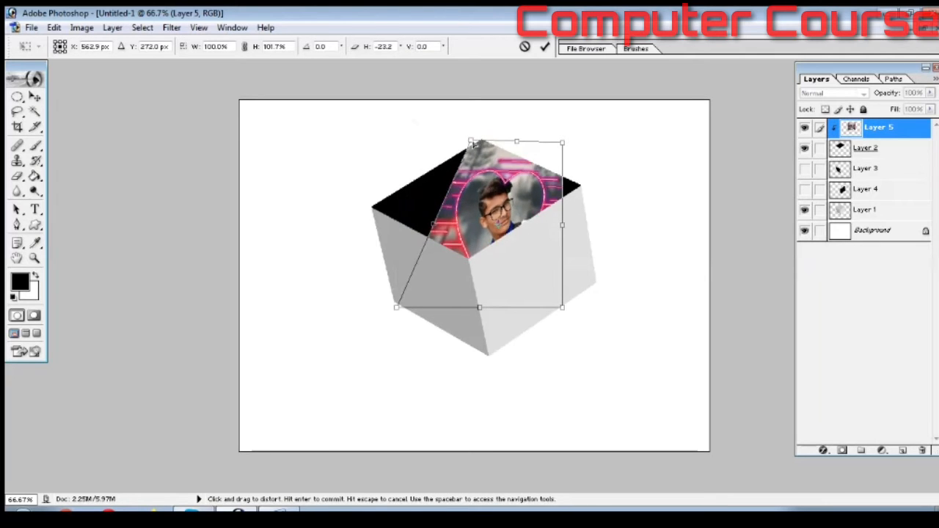
left_click_drag(563, 141, 587, 185)
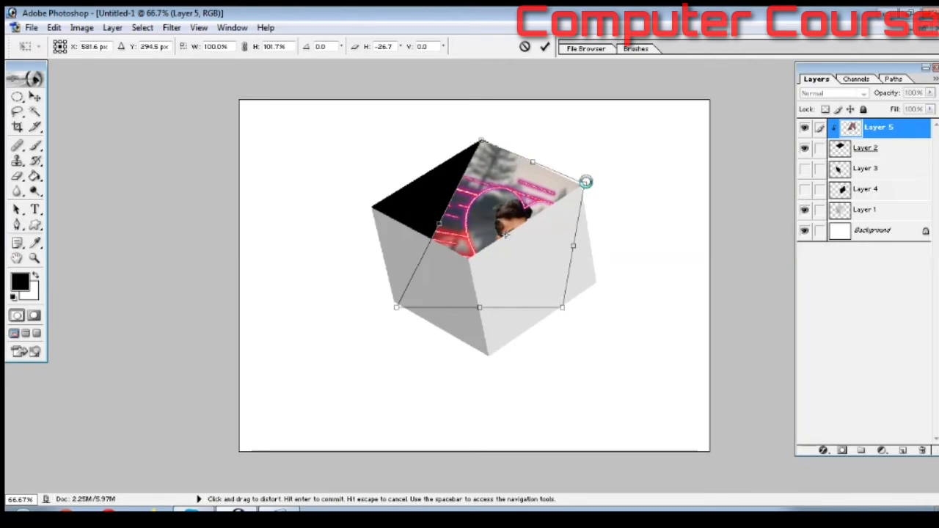
left_click_drag(396, 306, 359, 212)
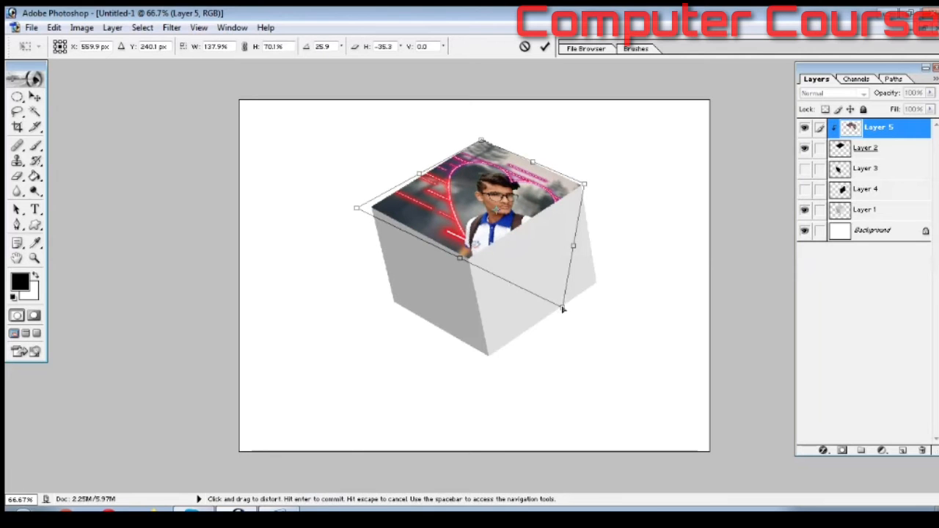
left_click_drag(562, 308, 463, 263)
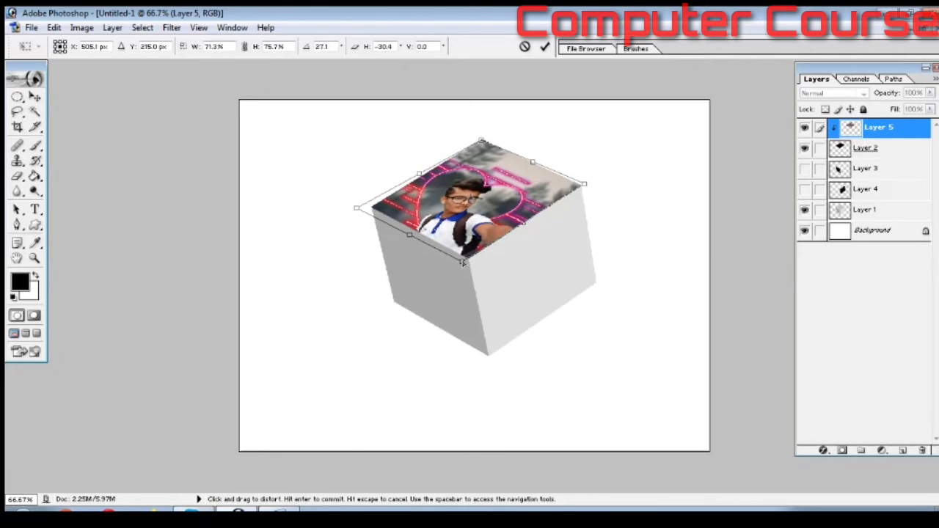
left_click_drag(358, 210, 370, 209)
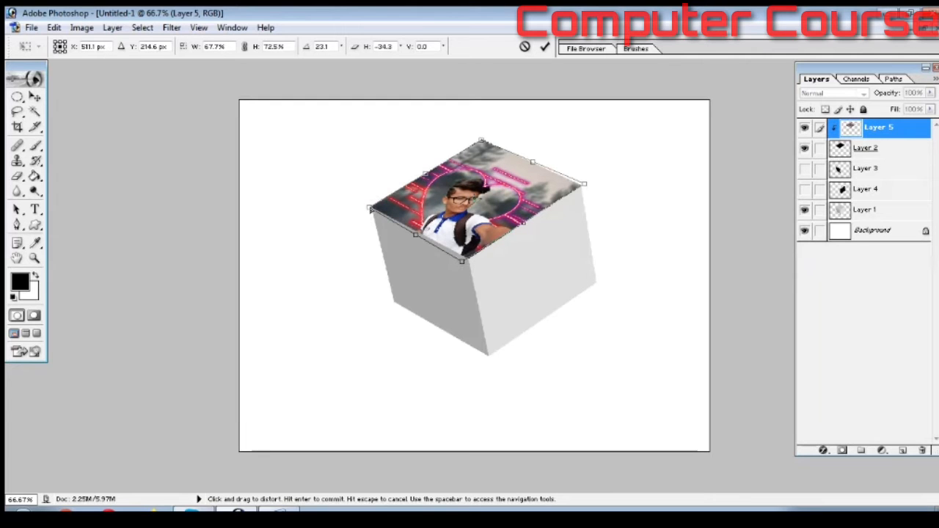
left_click_drag(461, 261, 467, 256)
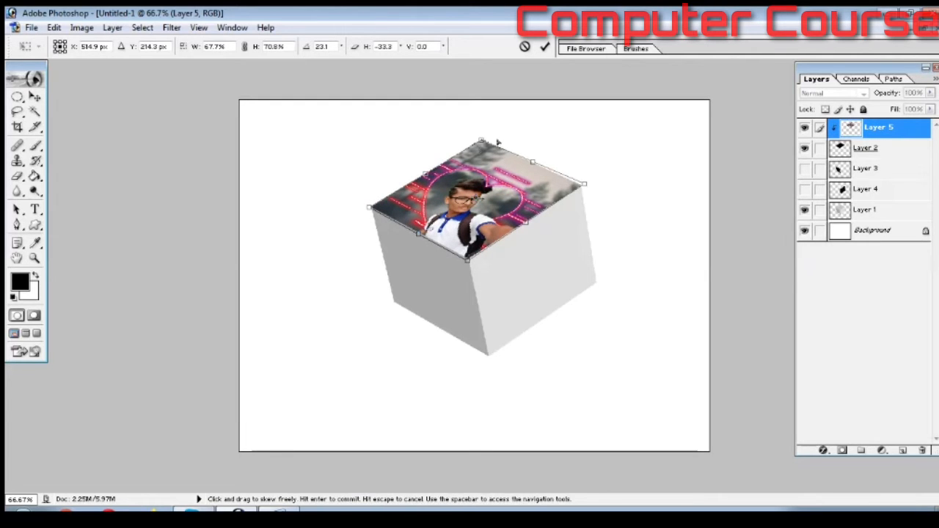
left_click_drag(482, 142, 483, 138)
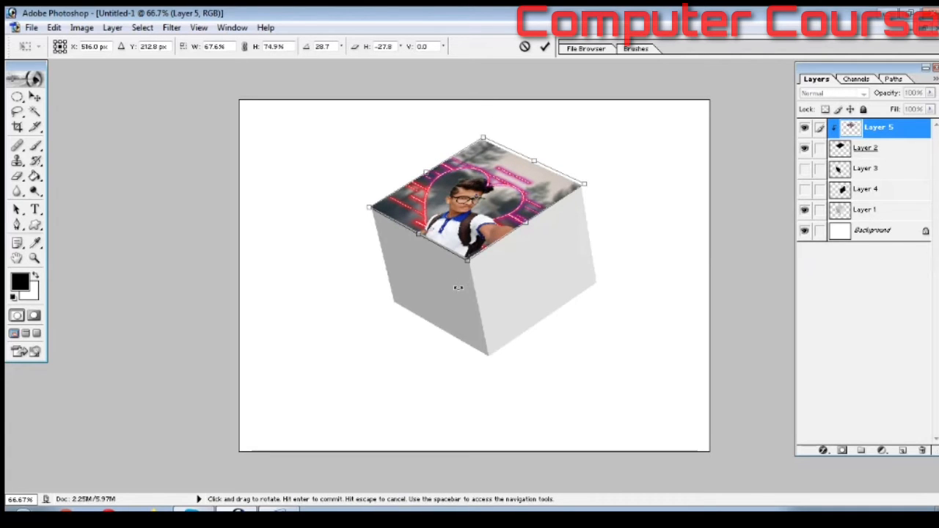
key("Return")
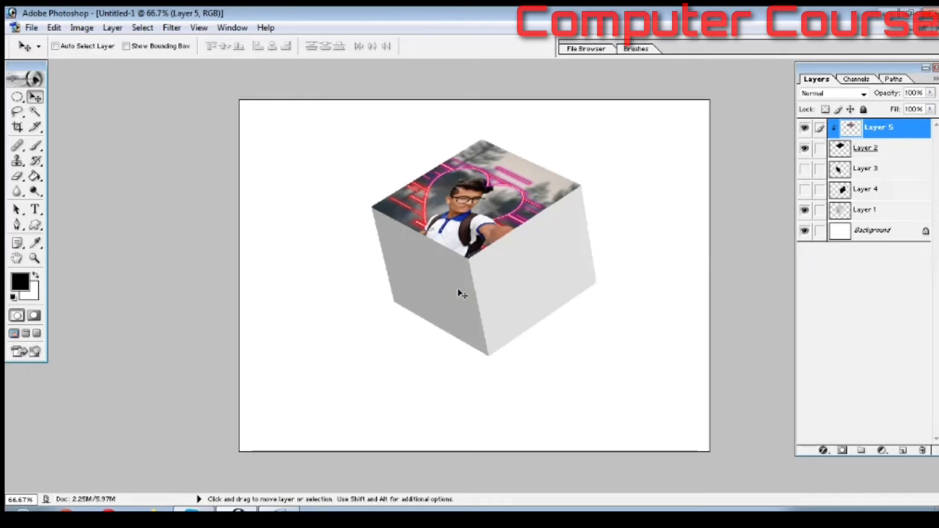
- Show and select the left-face layer, Layer 3, and close the source photo's window
left_click(846, 169)
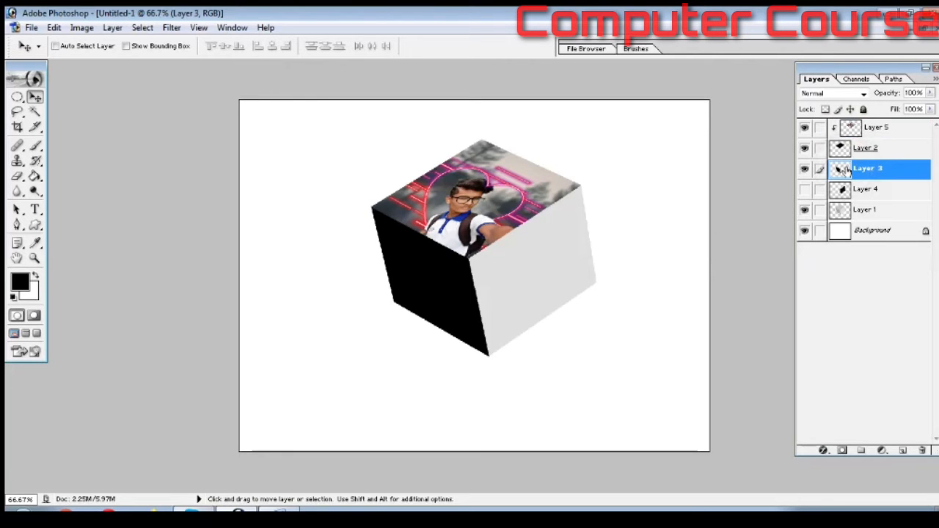
left_click(925, 29)
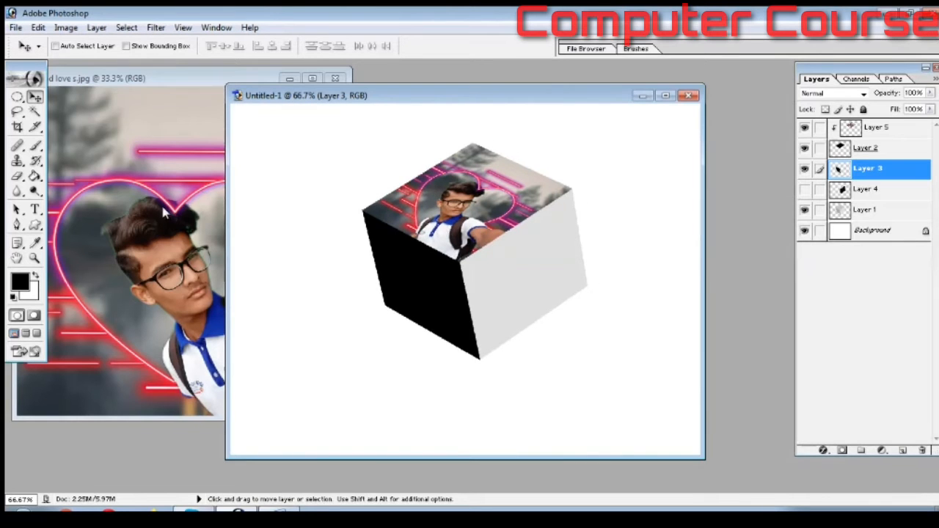
left_click(345, 80)
- Bring up the Open dialog and browse to the folder "new photos for photoshop" inside the soft folder
double_click(130, 183)
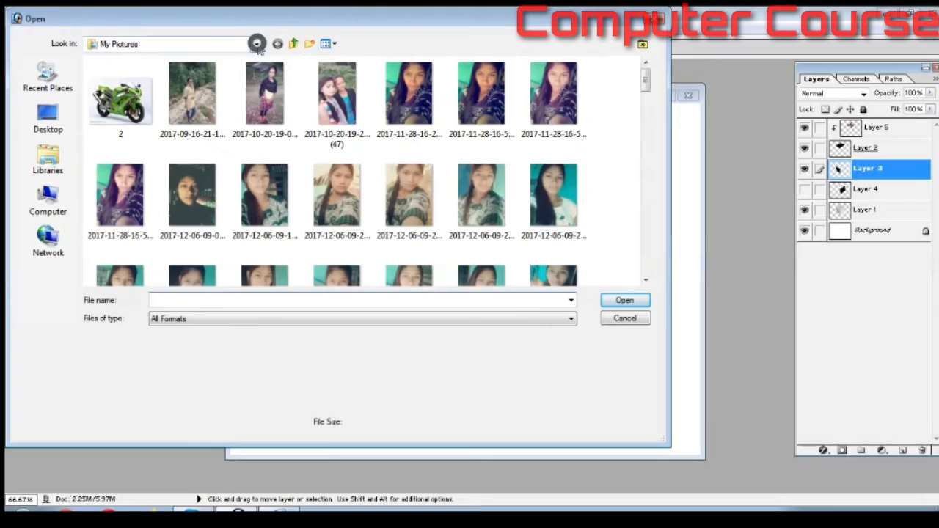
left_click(257, 44)
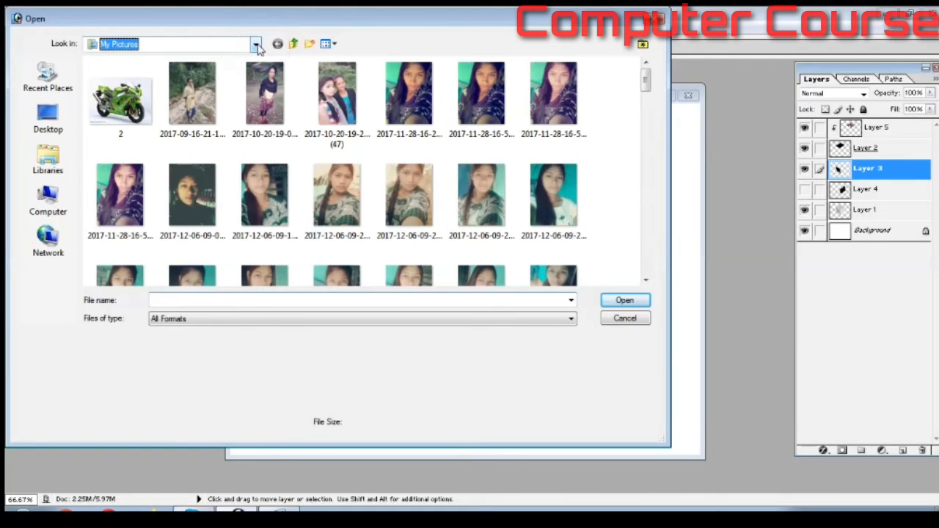
left_click(255, 44)
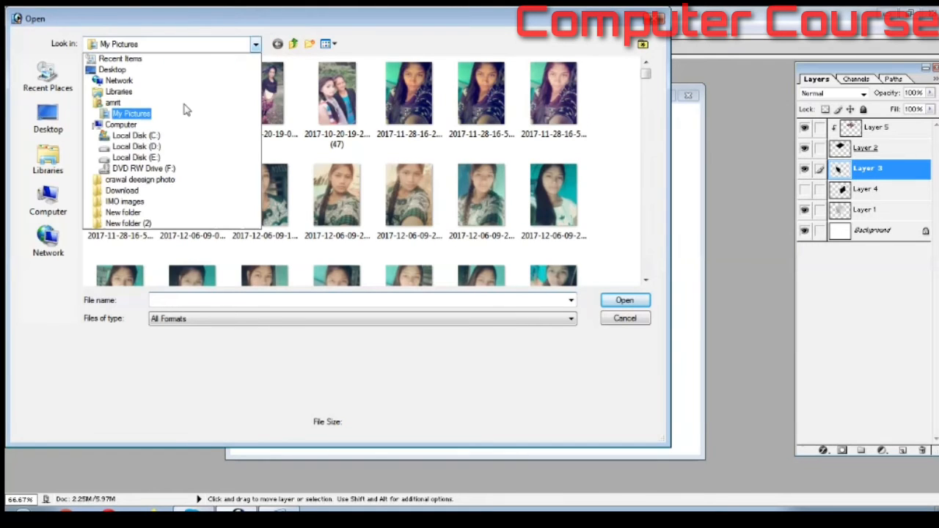
left_click(138, 163)
double_click(140, 150)
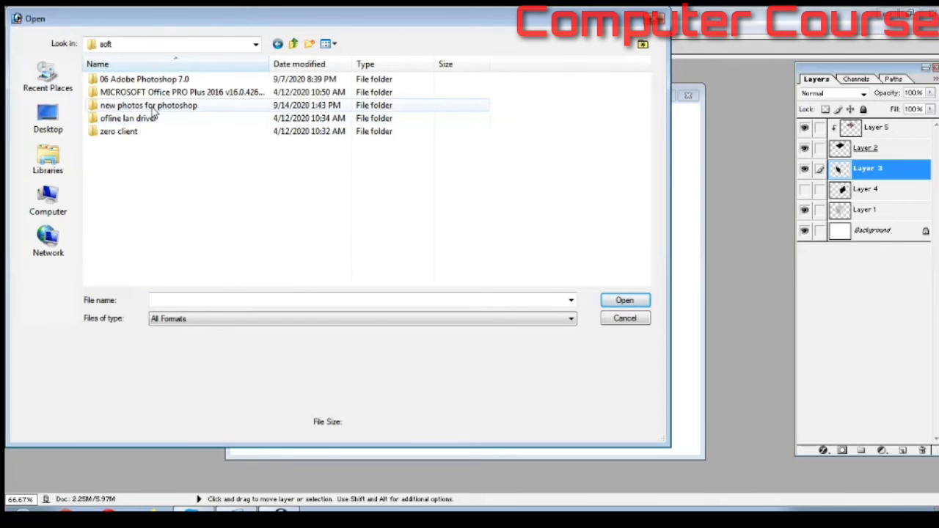
left_click(154, 109)
left_click(154, 109)
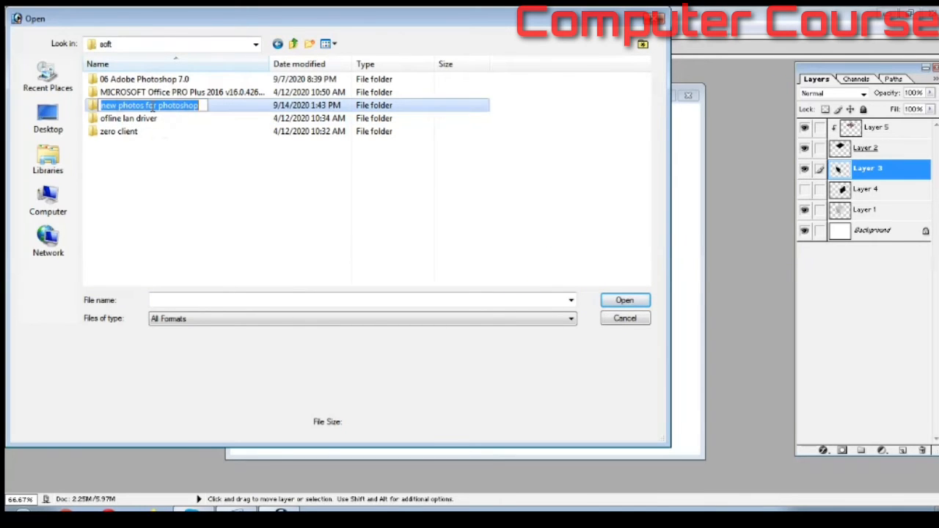
double_click(229, 104)
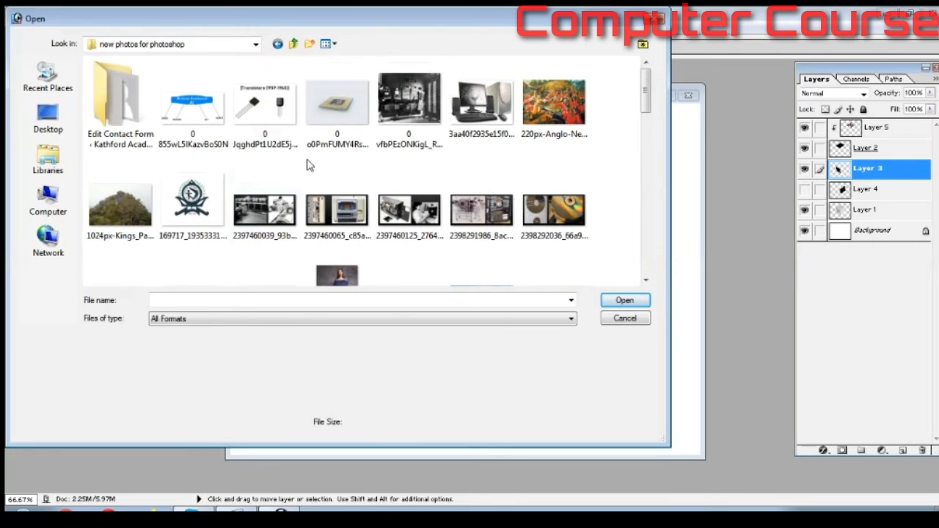
- Find and open the photo woman-wearing-blue-shirt-and-denim-jacket-1130624.jpg from the folder
scroll(309, 160, "down", 3)
scroll(309, 163, "down", 2)
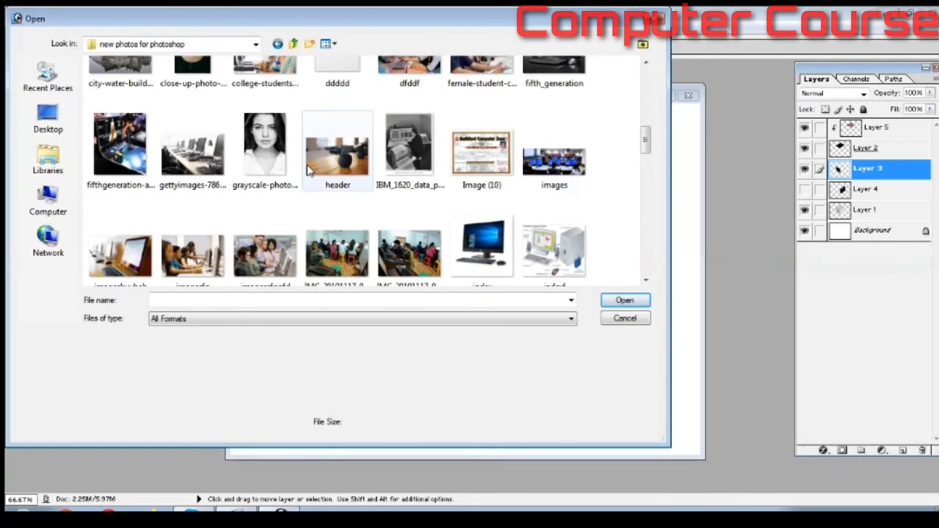
scroll(308, 168, "down", 3)
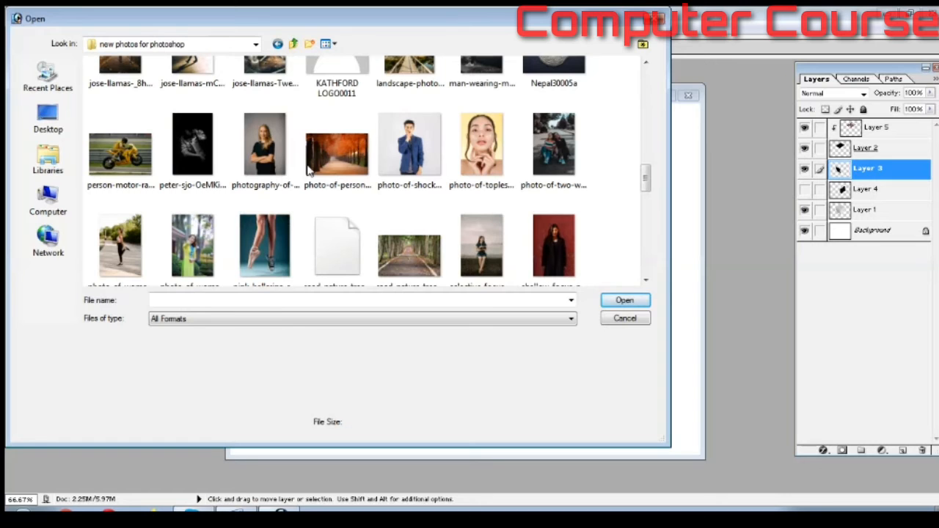
scroll(309, 168, "down", 2)
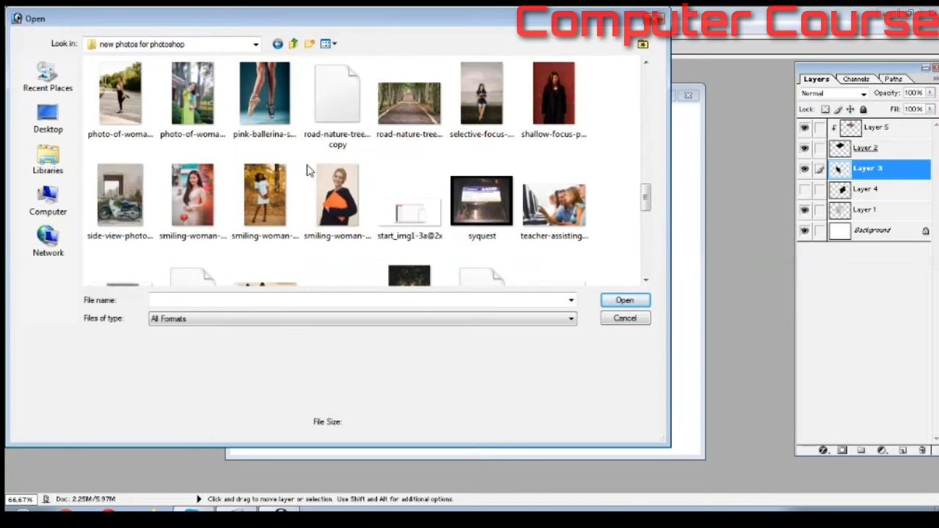
scroll(308, 171, "down", 2)
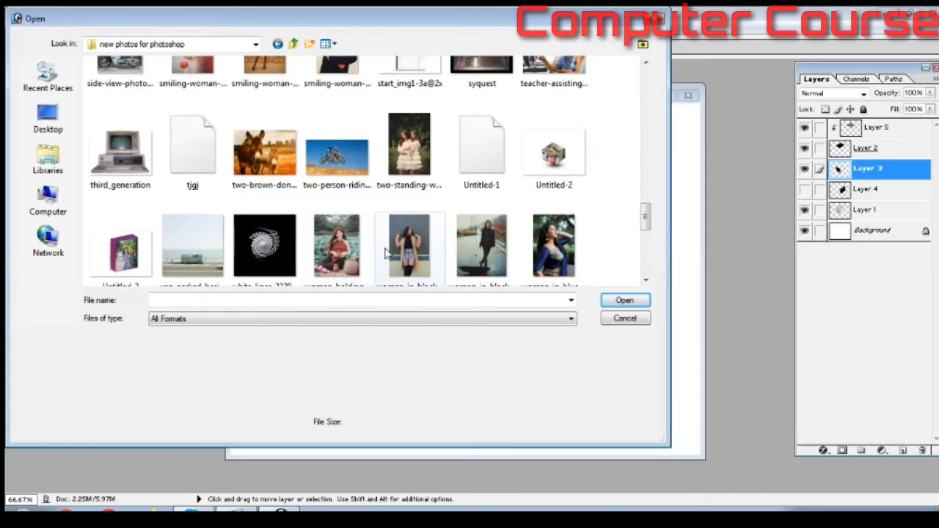
scroll(388, 253, "down", 2)
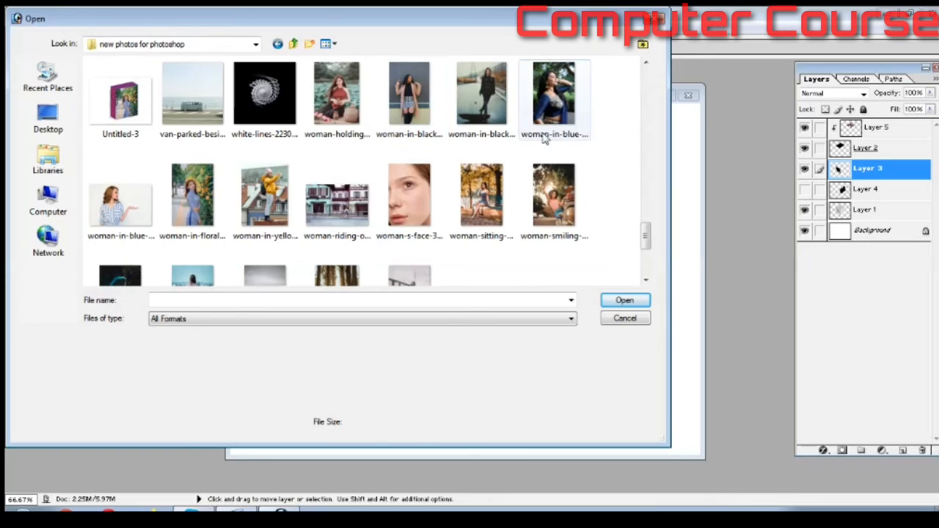
scroll(481, 211, "down", 2)
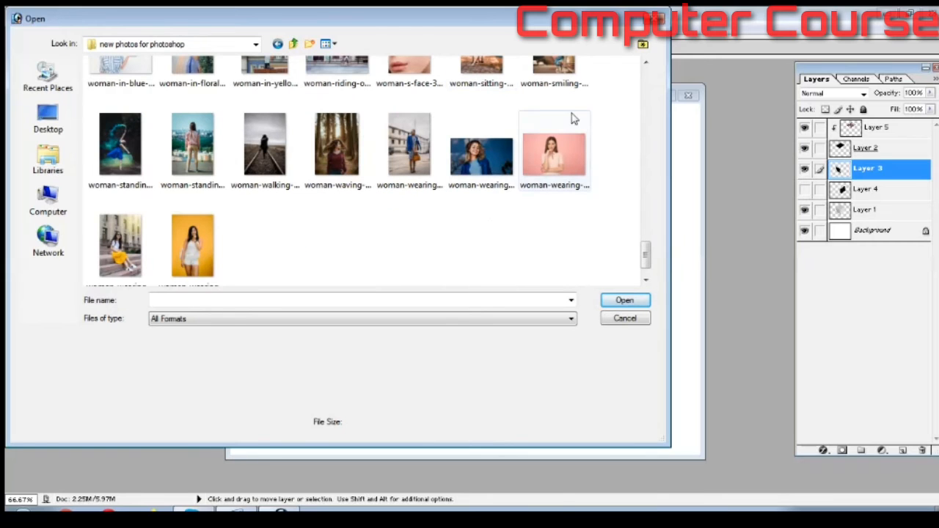
left_click(515, 161)
left_click(623, 300)
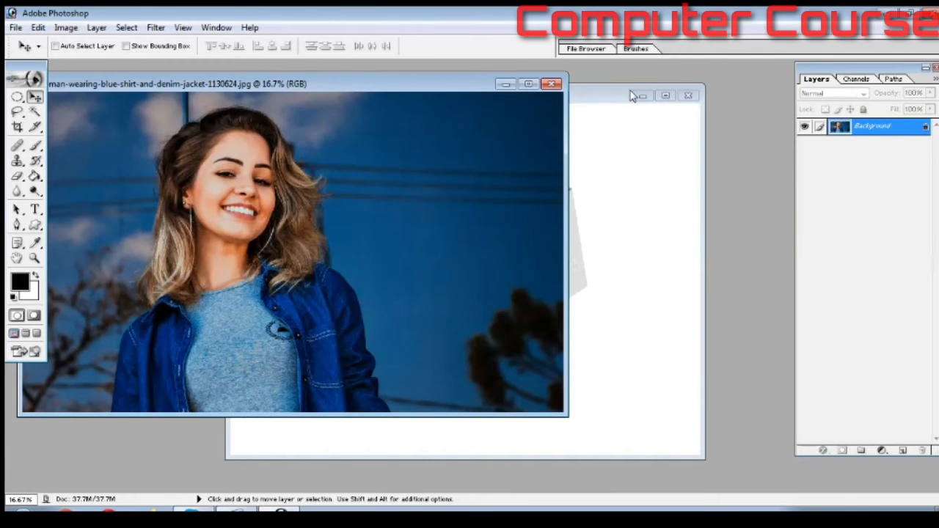
- Copy the denim-jacket photo into the cube document with the Move tool, close its source window and maximize the cube document
left_click(608, 95)
left_click_drag(465, 98, 677, 104)
left_click(200, 285)
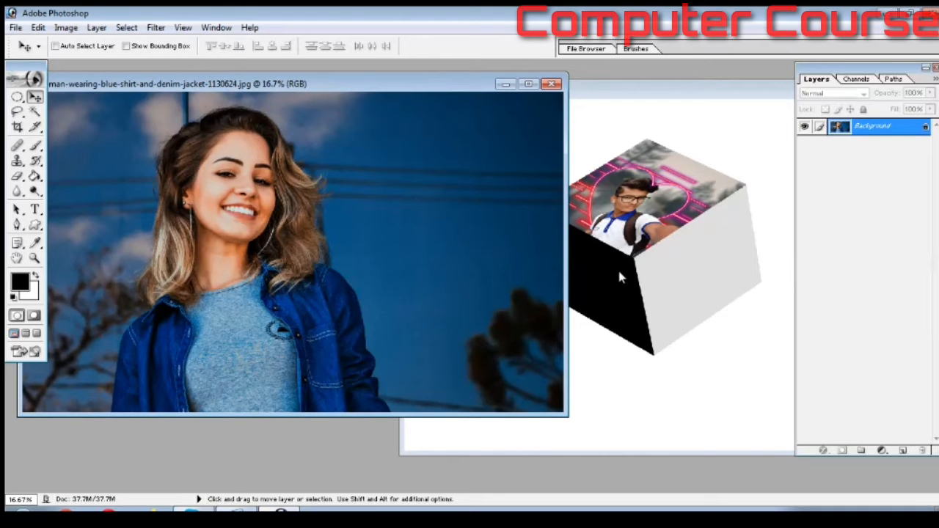
left_click_drag(279, 267, 638, 269)
left_click_drag(680, 93, 399, 114)
left_click(554, 86)
left_click(559, 112)
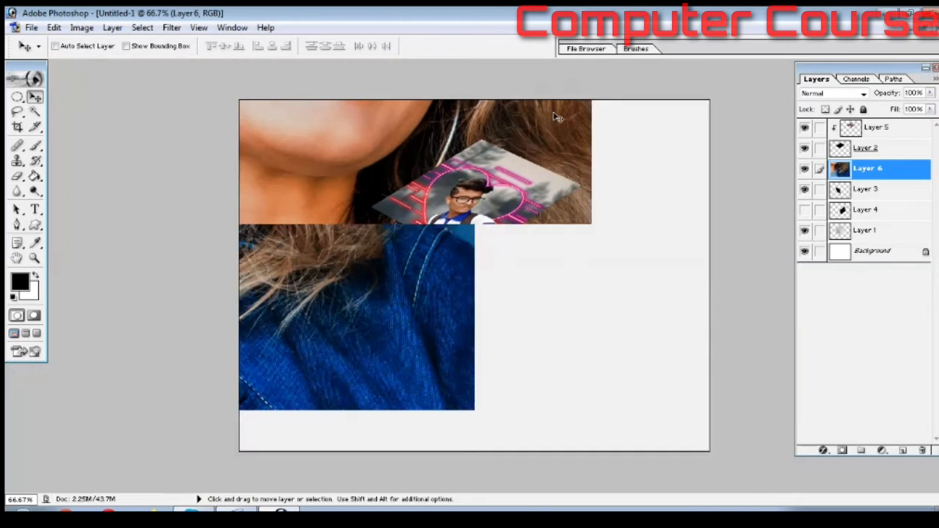
- Scale the photo layer, Layer 6, proportionally to about 13.2% with Free Transform and place it over the cube's left face
key("ctrl+minus")
key("ctrl+minus")
key("ctrl+minus")
key("ctrl+minus")
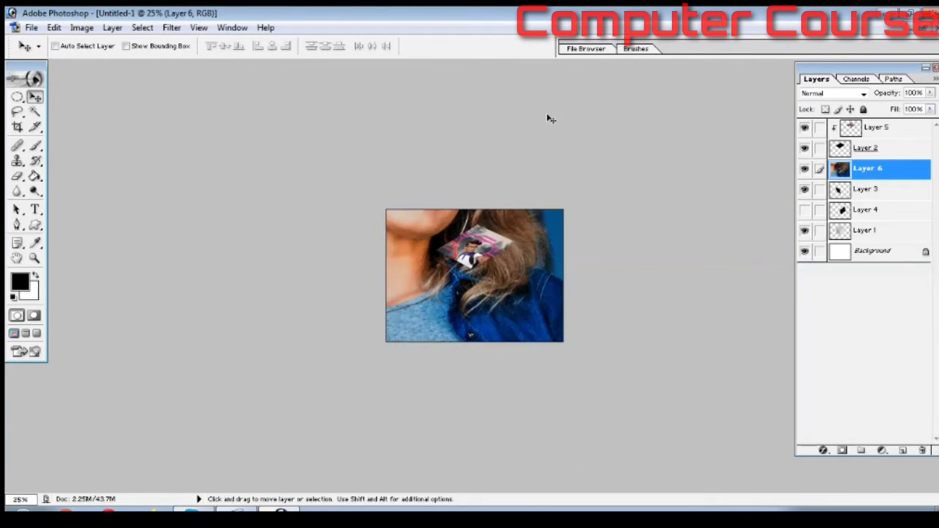
key("ctrl+t")
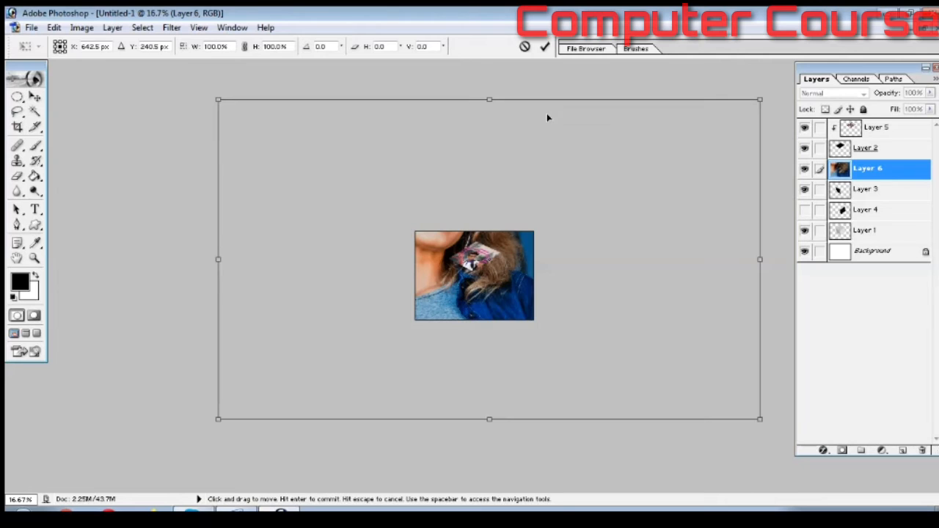
left_click_drag(759, 95, 254, 317)
left_click_drag(261, 409, 467, 286)
key("ctrl+plus")
key("ctrl+plus")
key("ctrl+plus")
key("ctrl+plus")
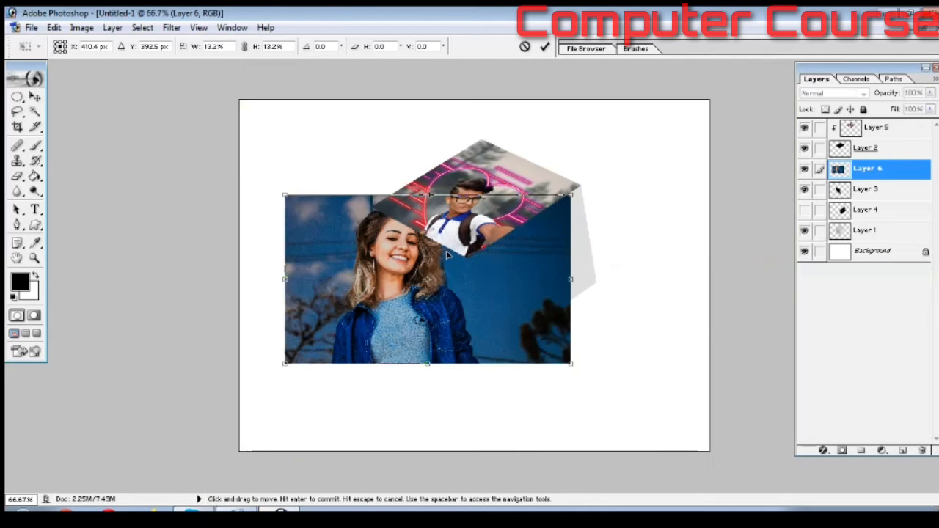
key("Return")
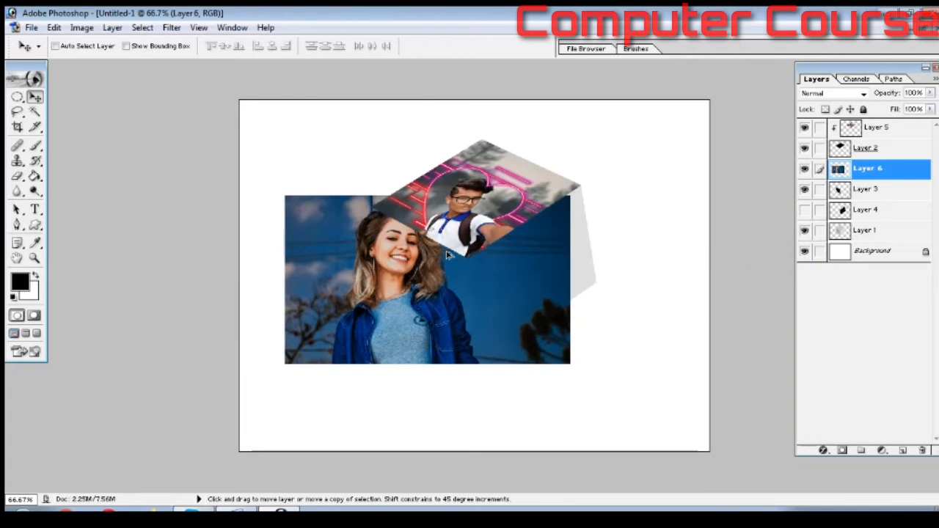
- Clip the photo to the left-face layer, Layer 3, and distort its corners to match the cube's left face
key("ctrl+g")
key("ctrl+t")
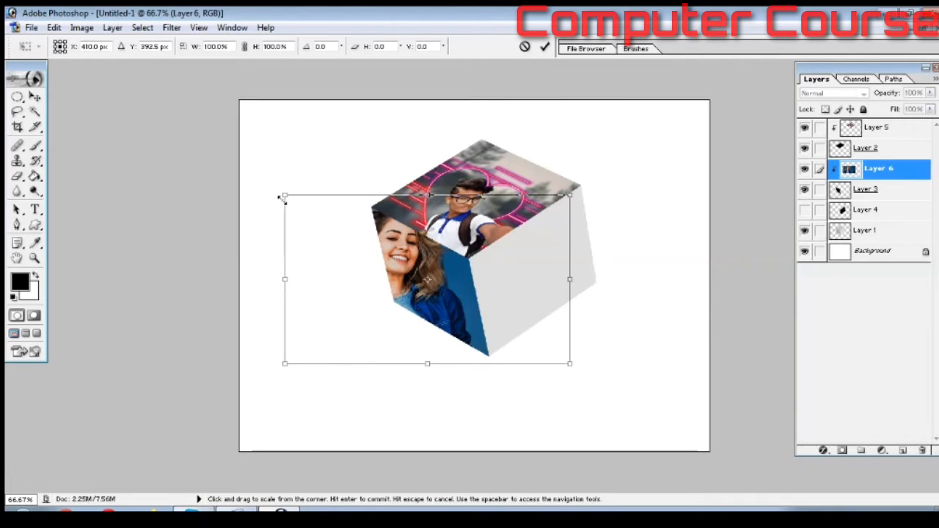
left_click_drag(287, 198, 371, 209)
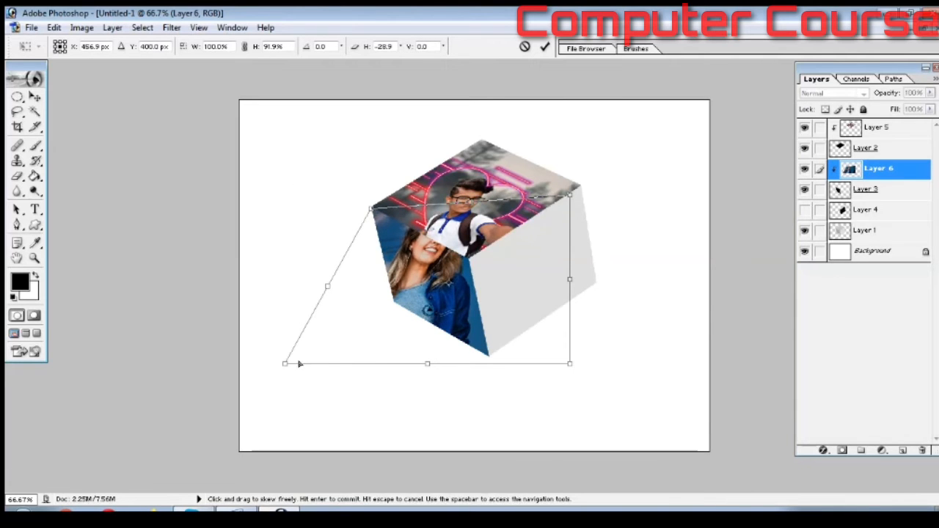
left_click_drag(286, 363, 394, 307)
left_click_drag(571, 362, 490, 358)
left_click_drag(570, 195, 471, 255)
left_click_drag(371, 209, 370, 201)
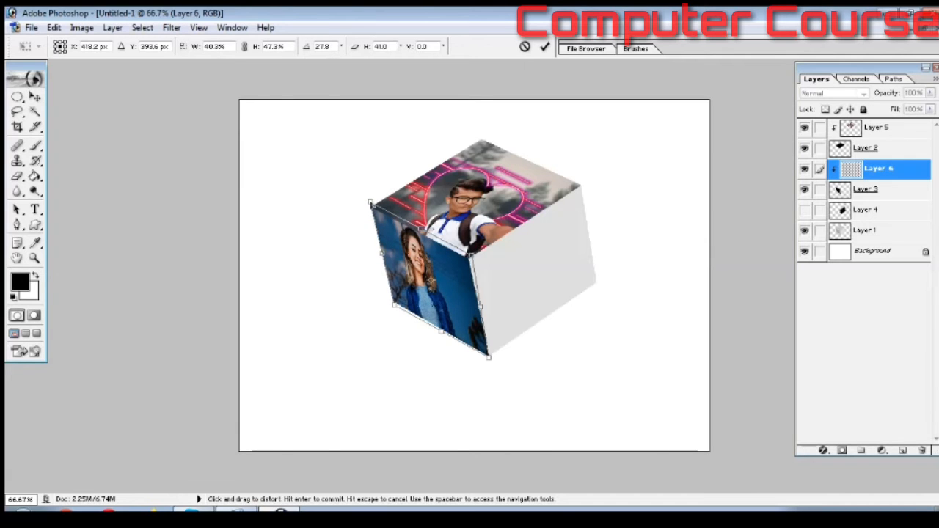
key("Return")
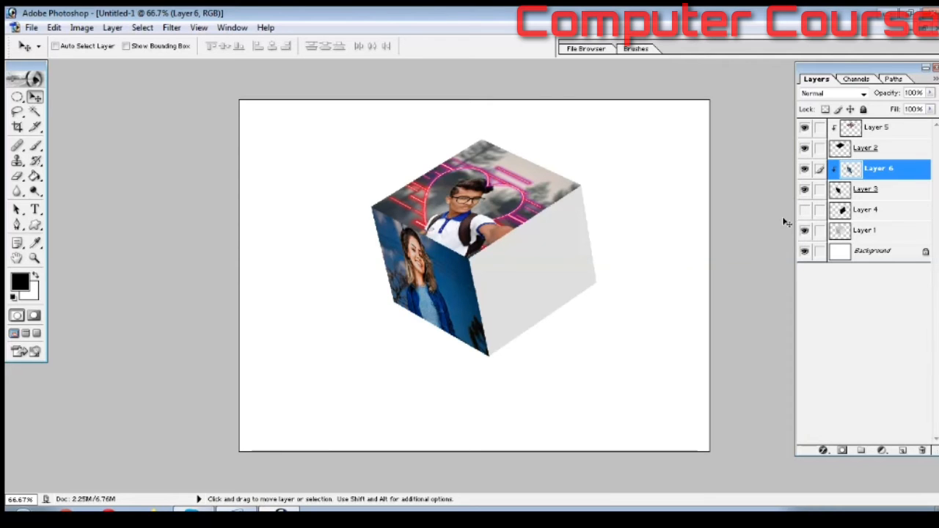
- Show and select the right-face layer, Layer 4, and open the photo smiling-woman-holding-red-lantern-1372134
left_click(847, 213)
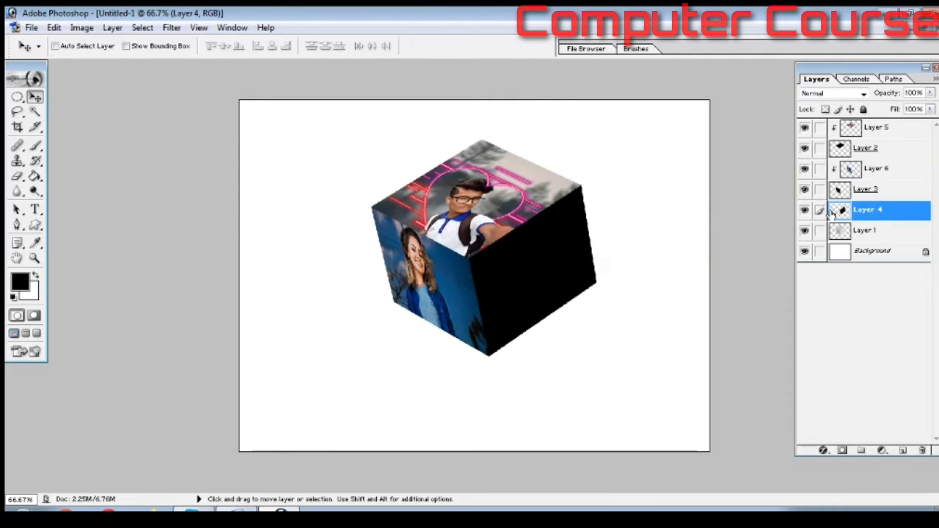
left_click(924, 29)
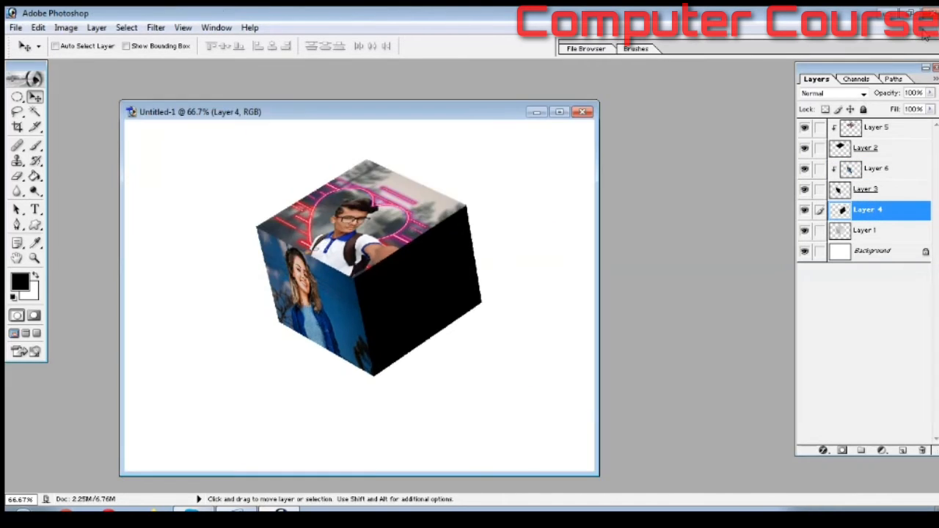
double_click(624, 268)
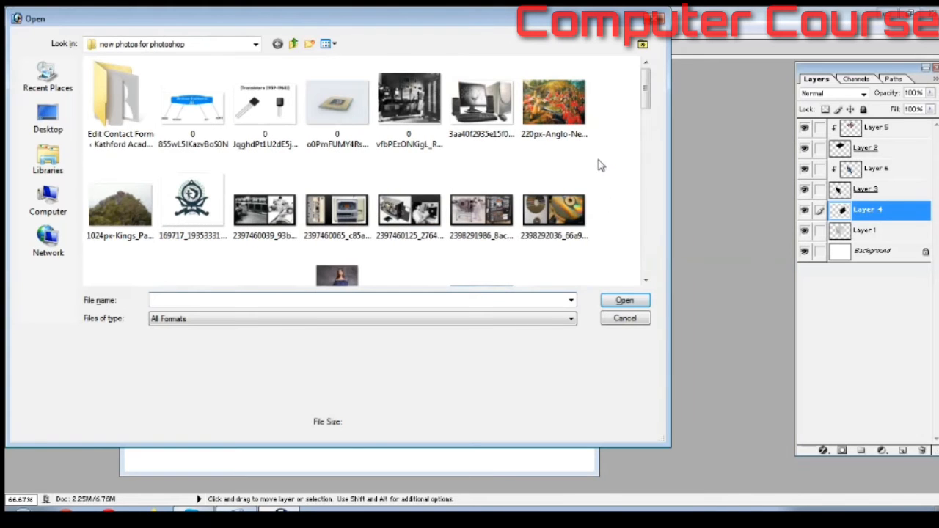
scroll(598, 168, "down", 5)
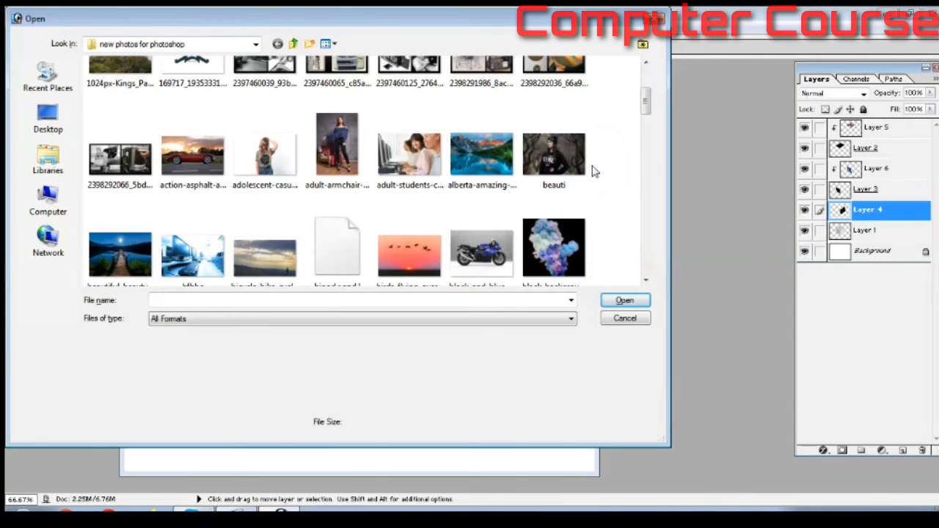
scroll(595, 171, "down", 3)
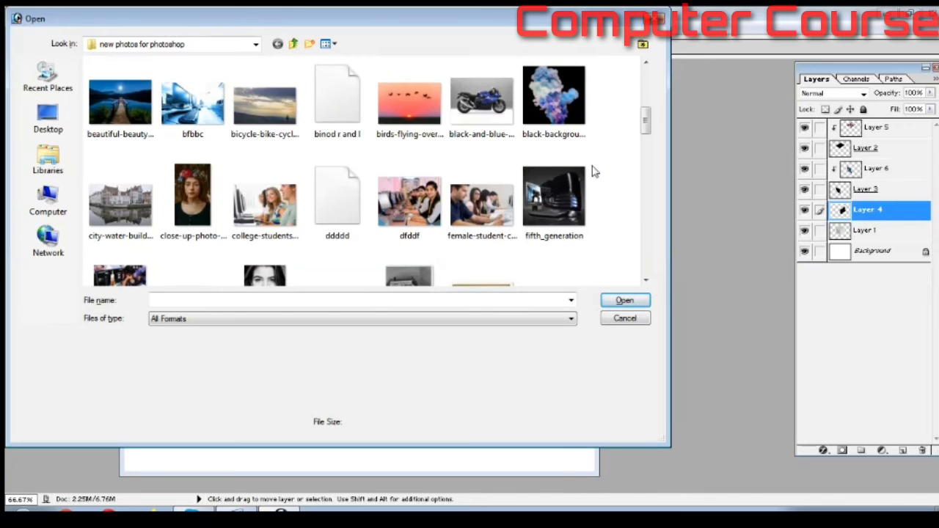
scroll(595, 171, "down", 3)
scroll(594, 171, "down", 3)
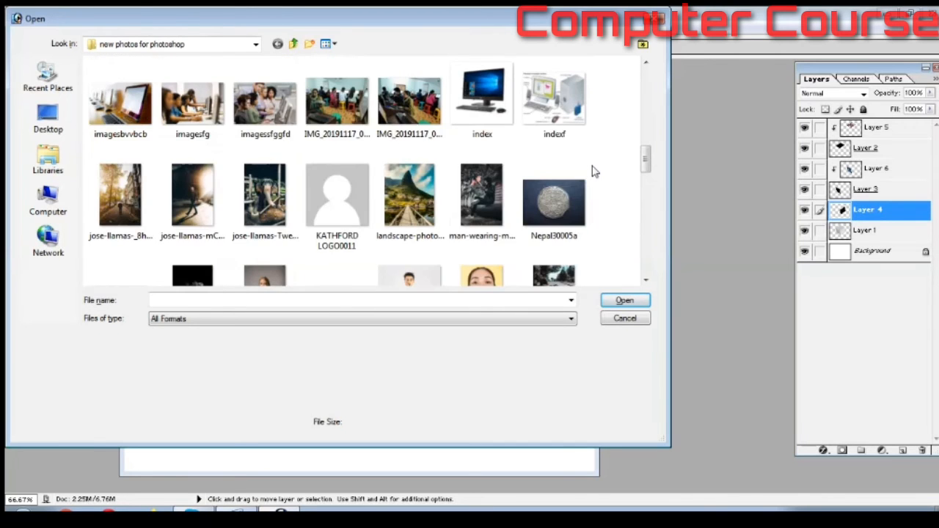
scroll(594, 171, "down", 3)
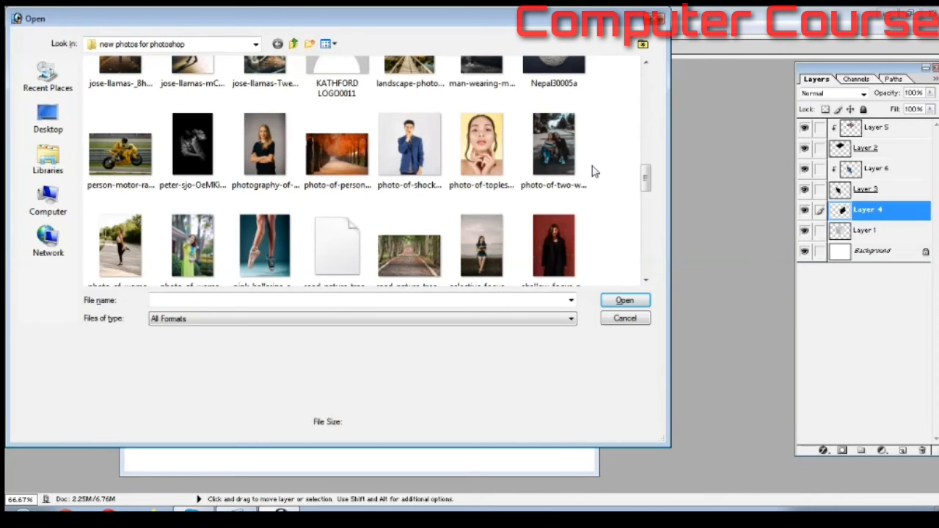
scroll(594, 171, "down", 3)
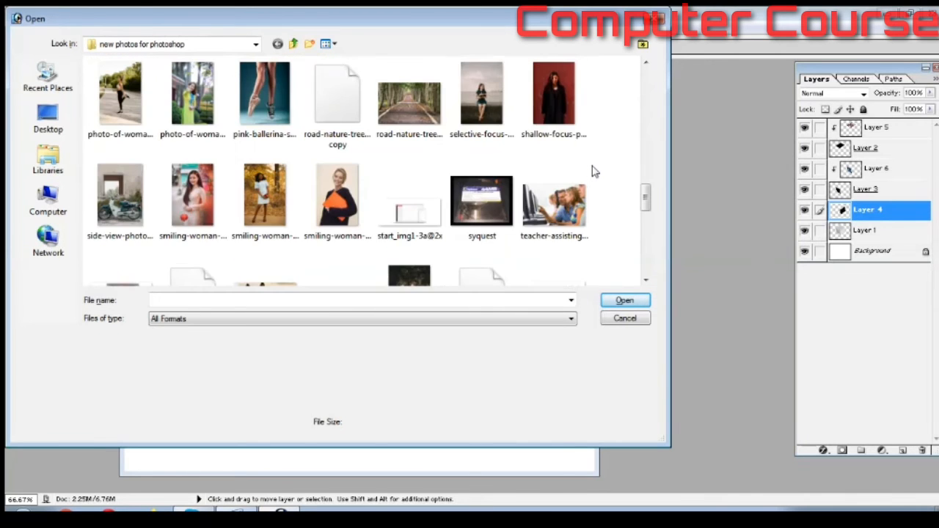
left_click(190, 190)
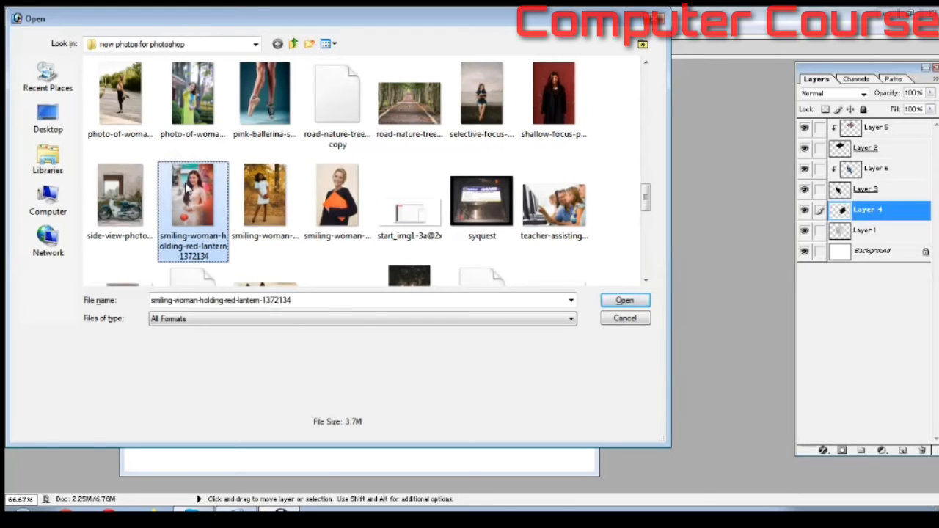
left_click(624, 301)
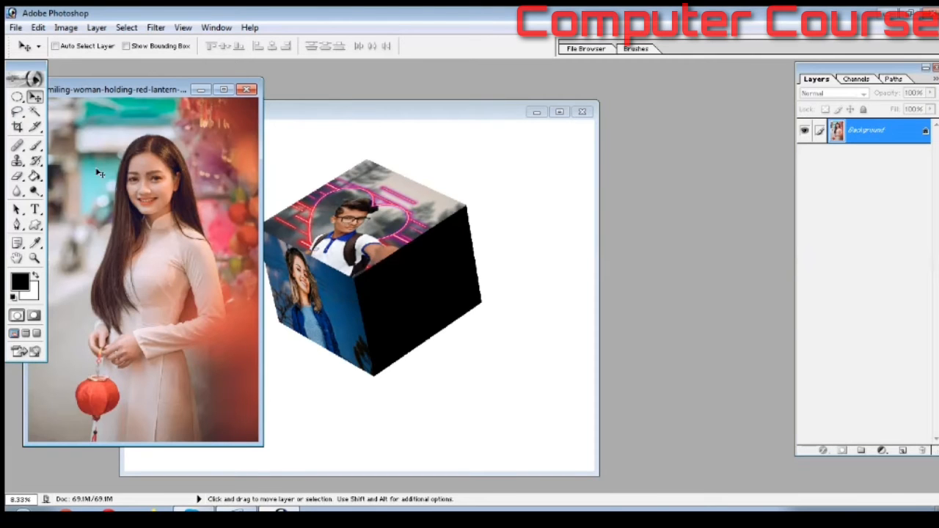
- Copy the red-lantern photo into the cube document with the Move tool and maximize the cube document's window
left_click_drag(179, 252, 415, 270)
left_click(561, 111)
- Scale the red-lantern photo, Layer 7, proportionally to about 9.2% with Free Transform and bring it back onto the canvas
key("ctrl+minus")
key("ctrl+minus")
key("ctrl+minus")
key("ctrl+minus")
key("ctrl+minus")
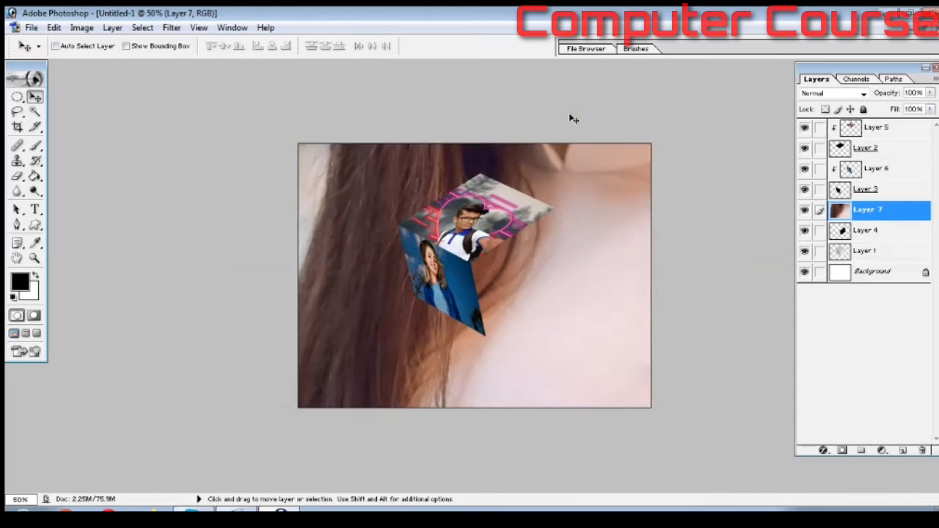
key("ctrl+t")
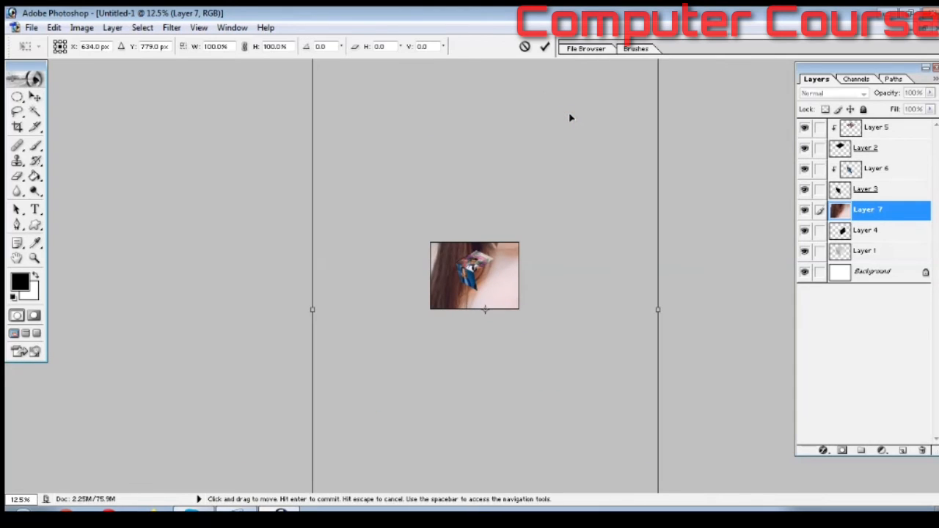
key("ctrl+minus")
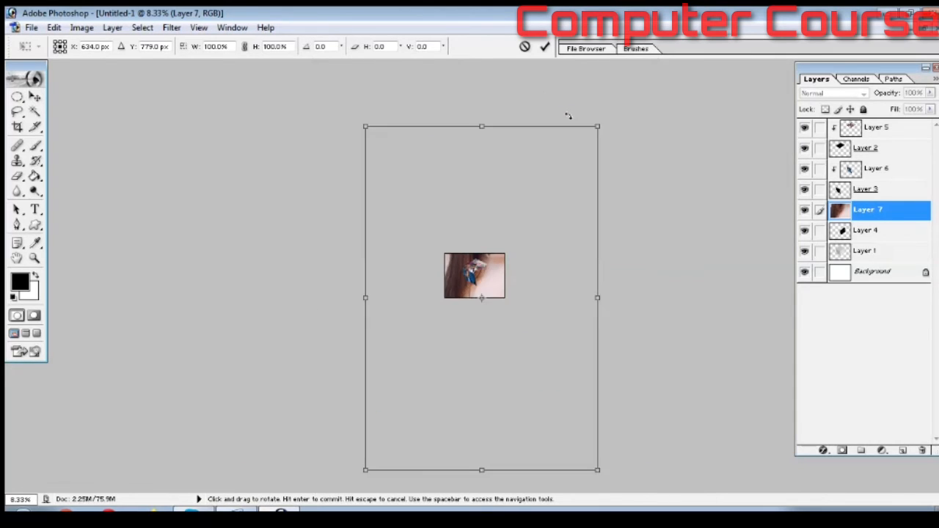
left_click_drag(597, 126, 355, 419)
left_click_drag(378, 454, 485, 263)
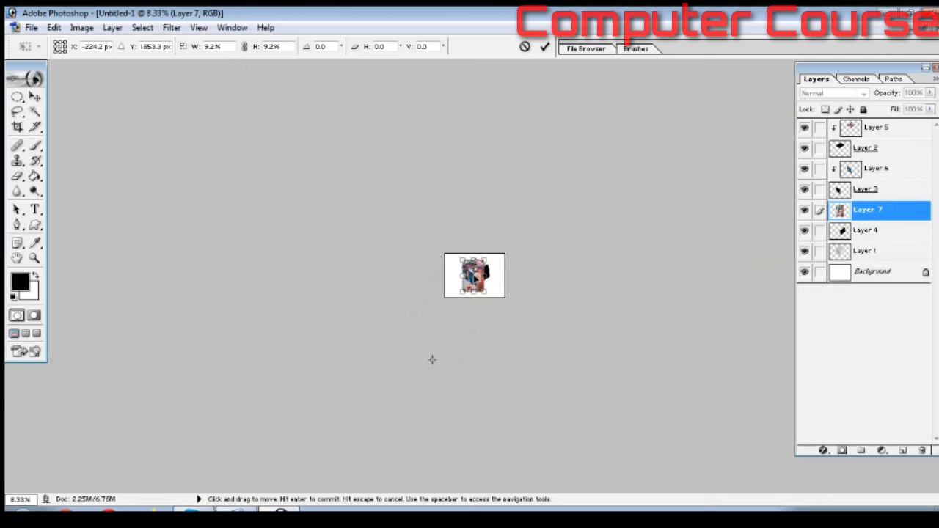
- Move the scaled lantern photo over the cube's right face and apply the transform
key("ctrl+plus")
key("ctrl+plus")
key("ctrl+plus")
key("ctrl+plus")
key("ctrl+plus")
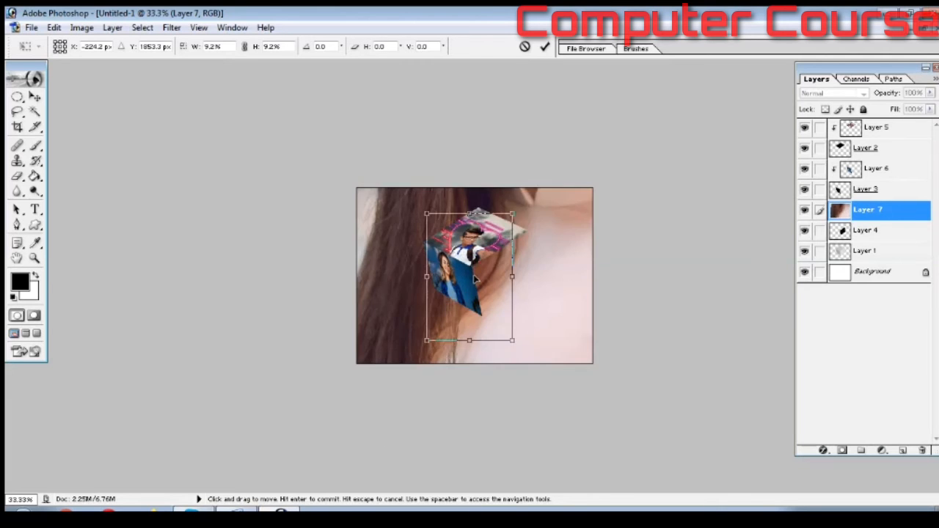
key("ctrl+plus")
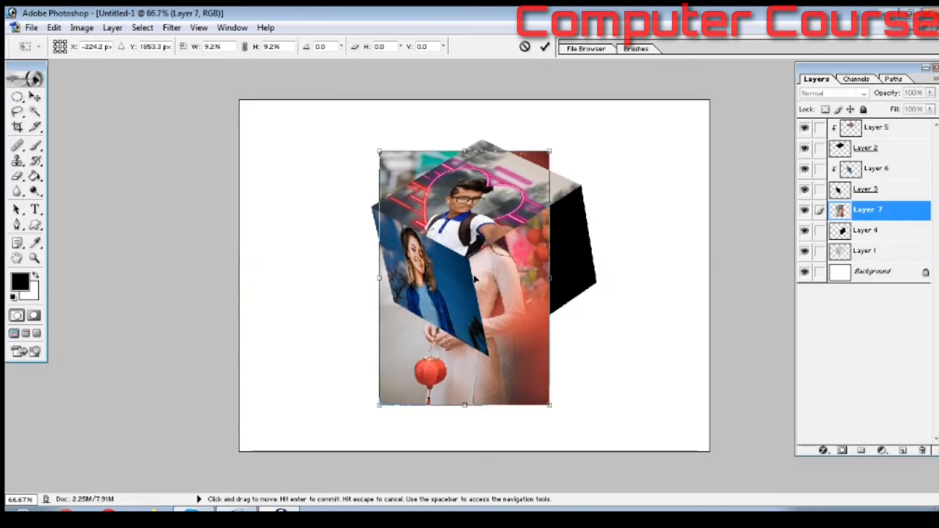
left_click_drag(476, 277, 562, 278)
key("Return")
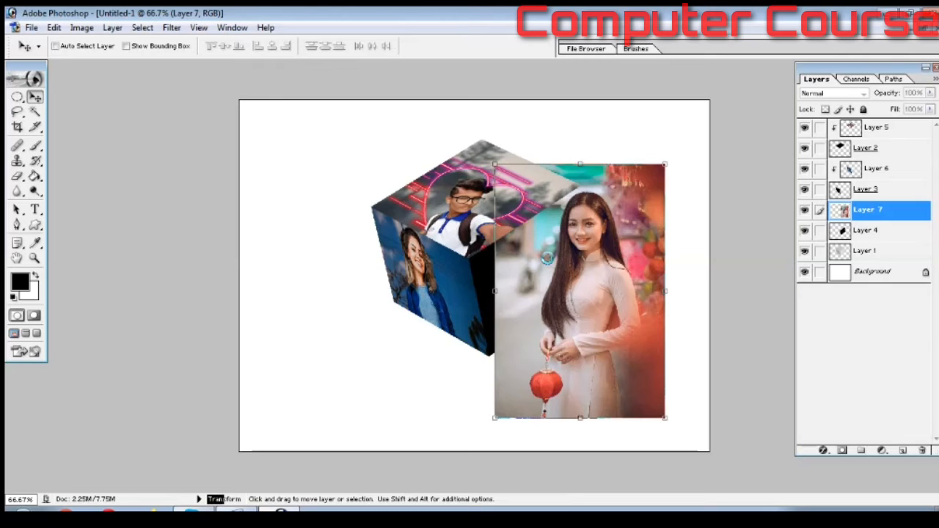
key("Return")
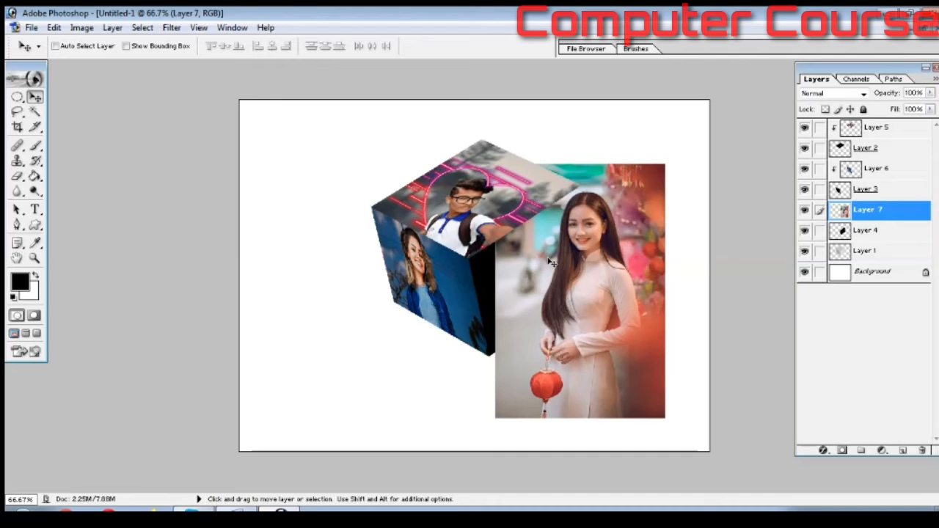
- Clip the lantern photo to the right-face layer, Layer 4, and distort its corners to match the cube's right face
key("ctrl+g")
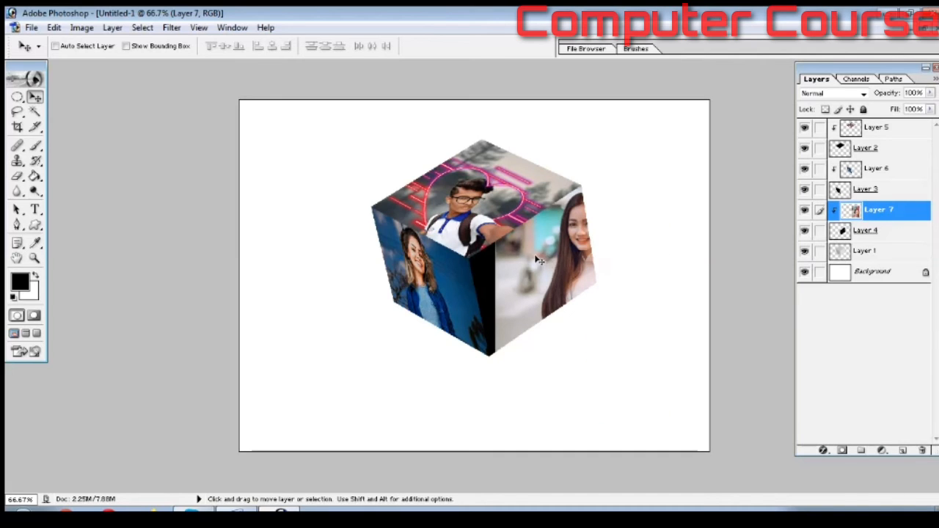
key("ctrl+t")
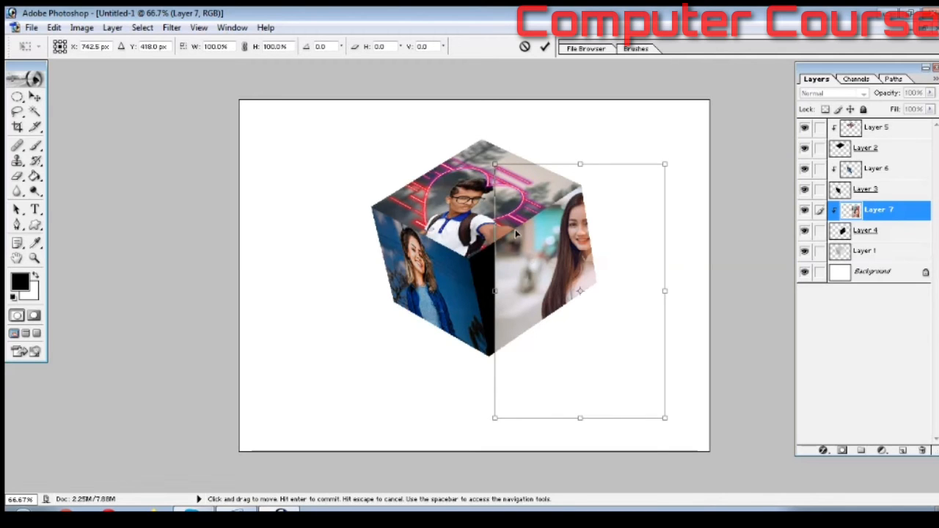
left_click_drag(496, 166, 486, 248)
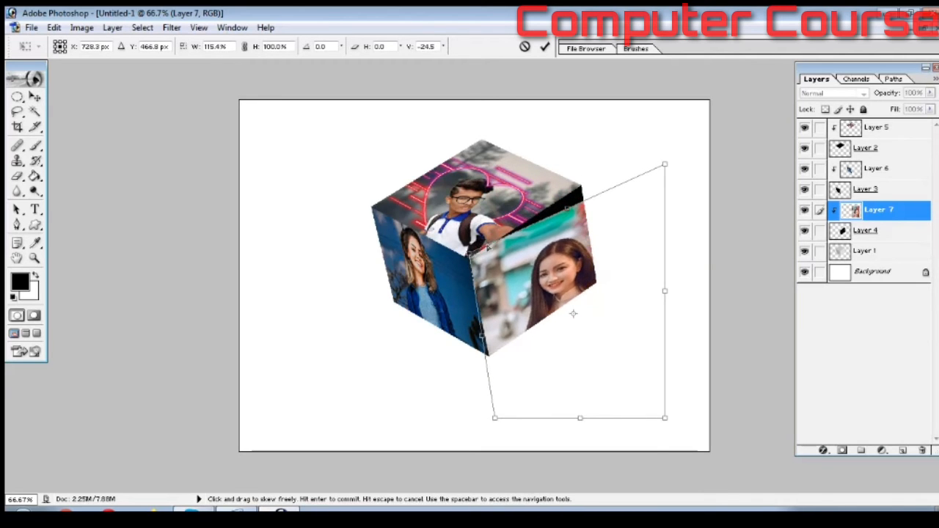
left_click_drag(665, 165, 583, 187)
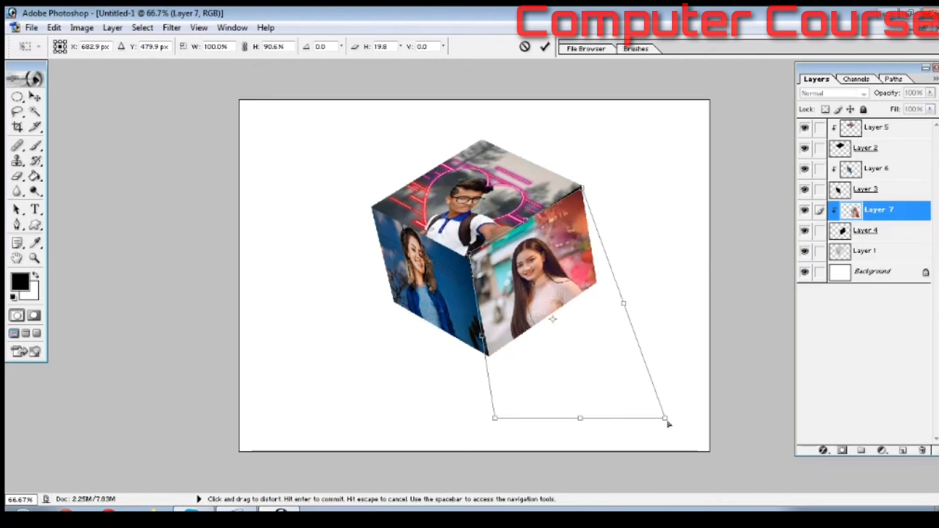
left_click_drag(667, 423, 596, 283)
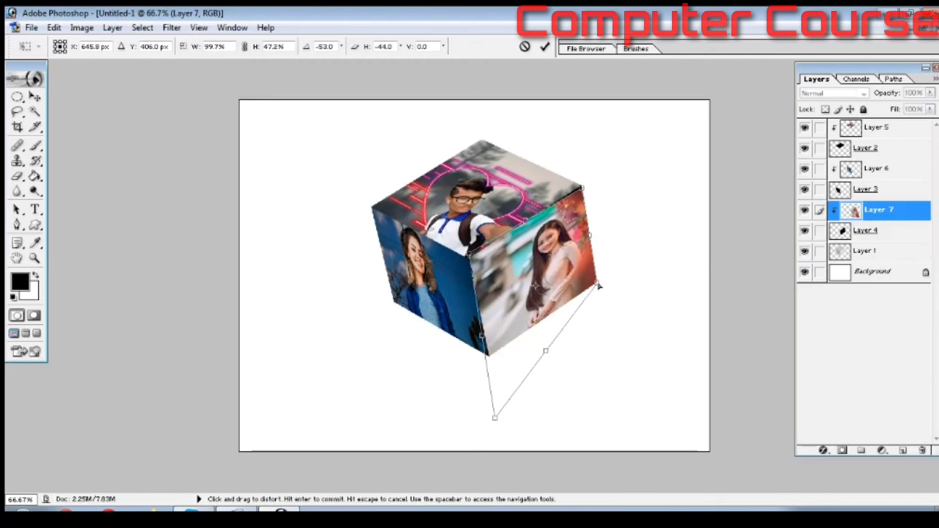
left_click_drag(496, 420, 489, 360)
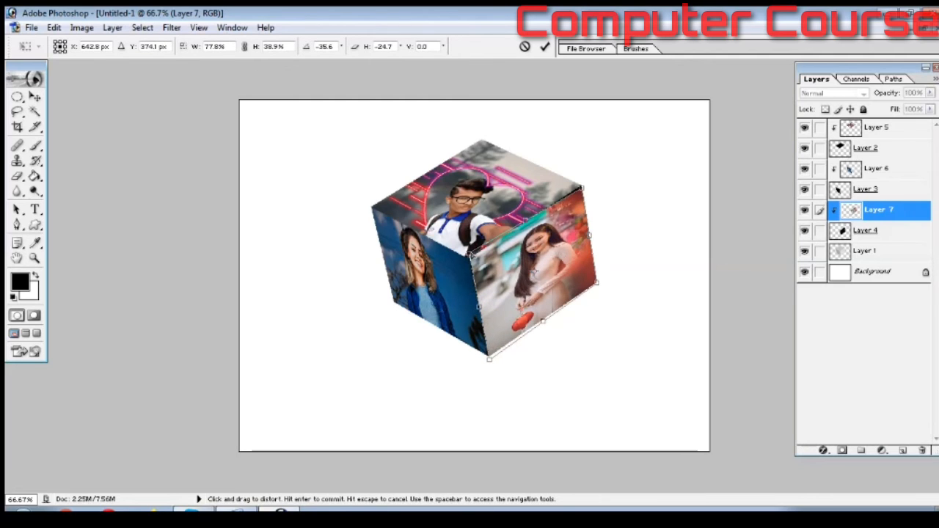
left_click_drag(467, 256, 461, 257)
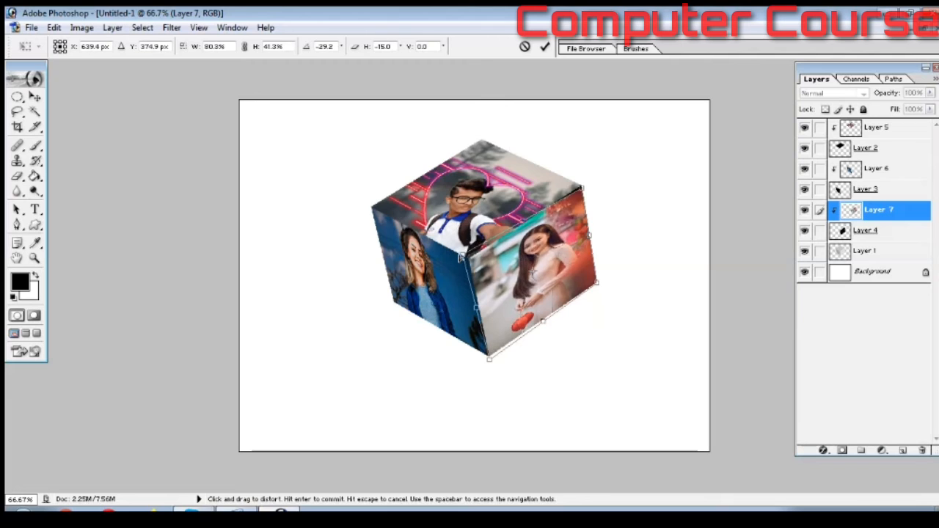
left_click_drag(583, 184, 586, 185)
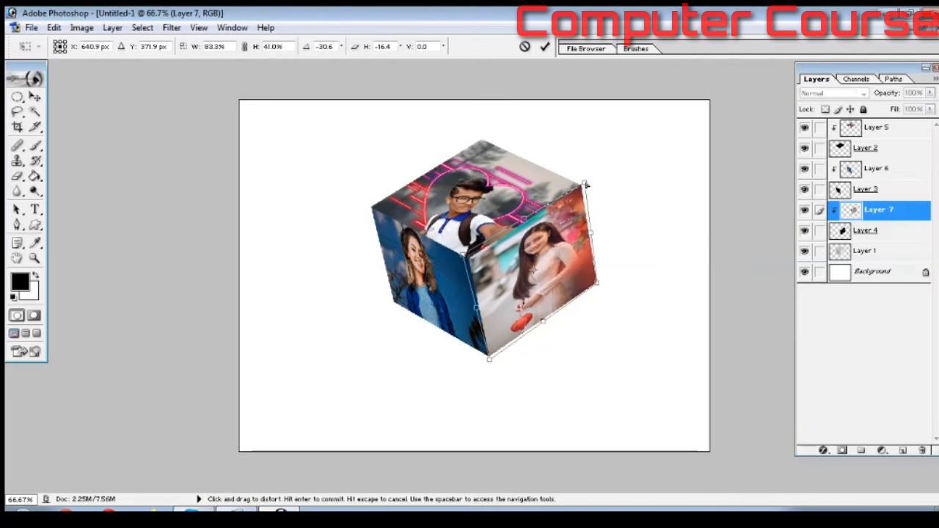
left_click_drag(596, 282, 604, 286)
key("Return")
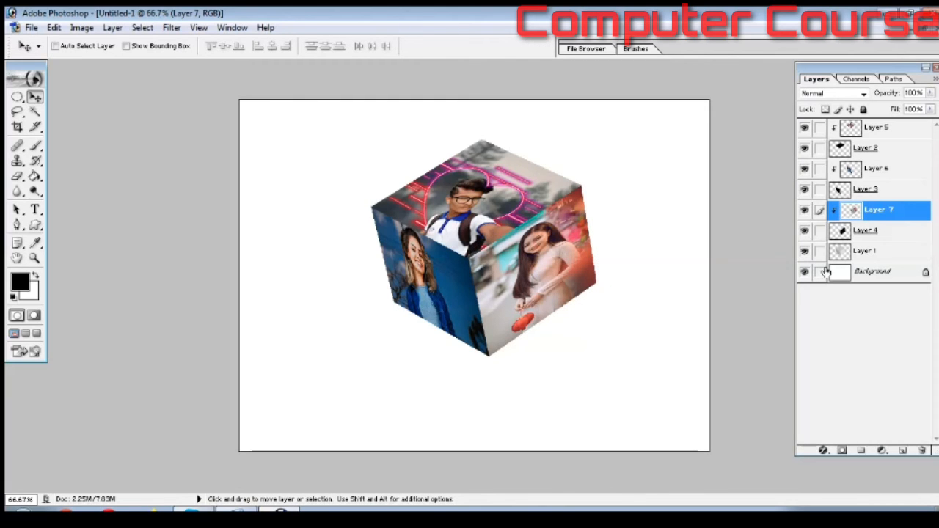
- Delete Layer 1, the leftover layer directly above the Background
left_click(855, 257)
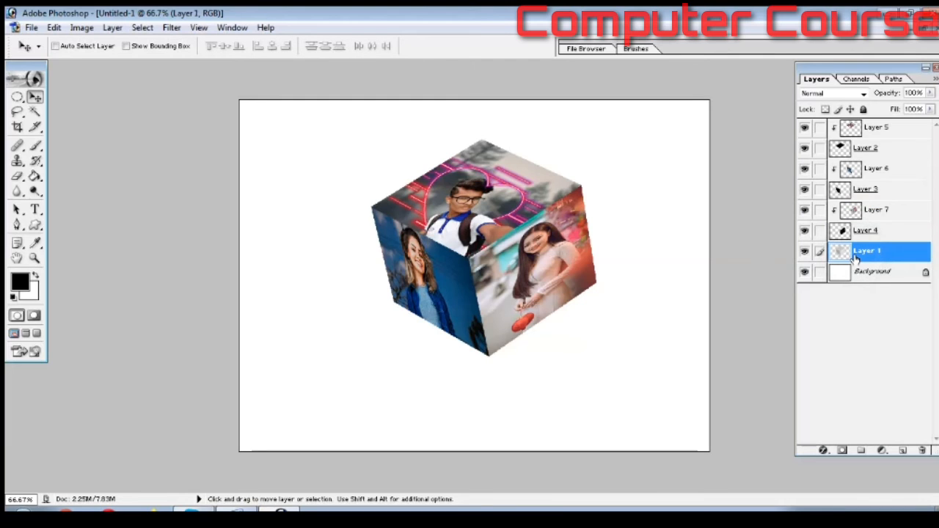
left_click(922, 450)
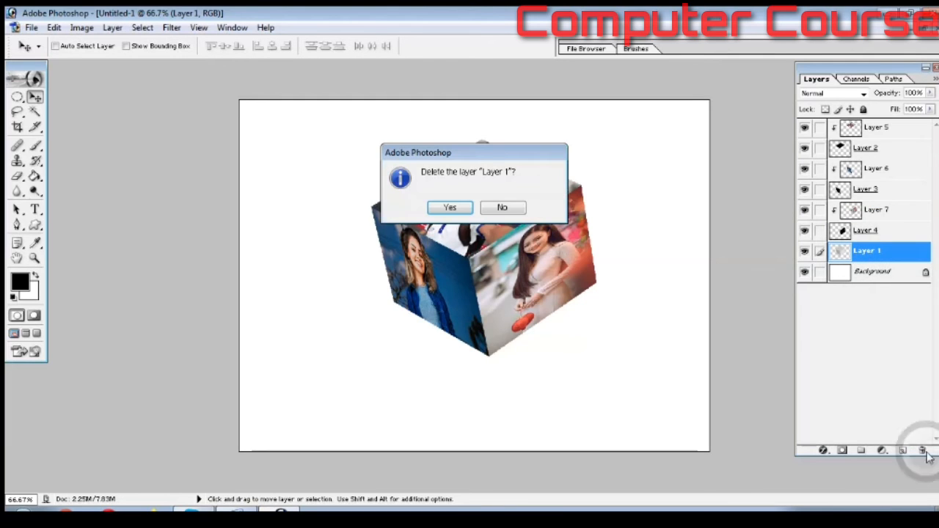
left_click(454, 209)
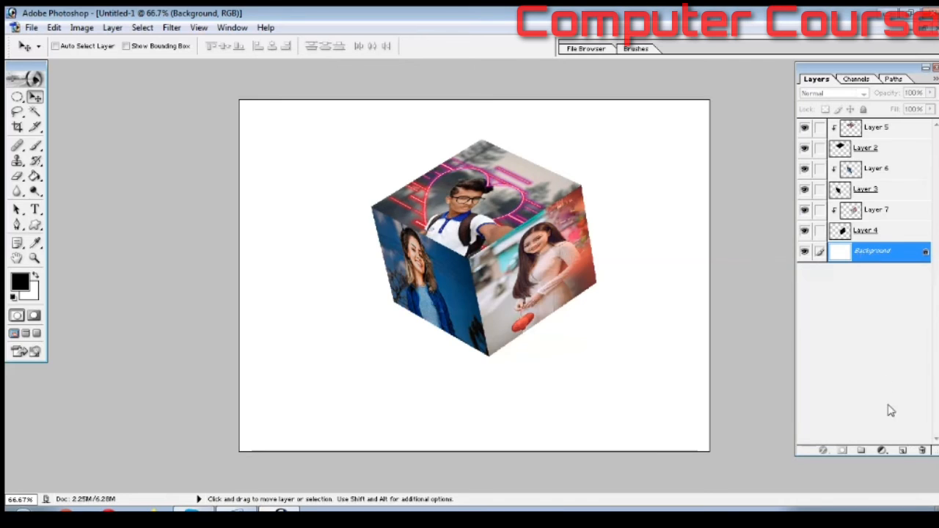
- Add an empty layer directly above the Background and activate the Brush tool
left_click(901, 450)
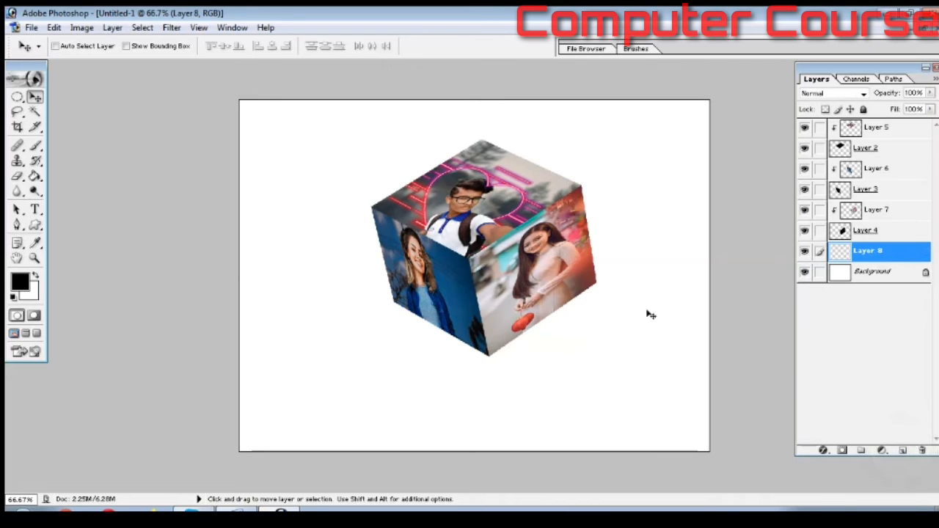
left_click(35, 147)
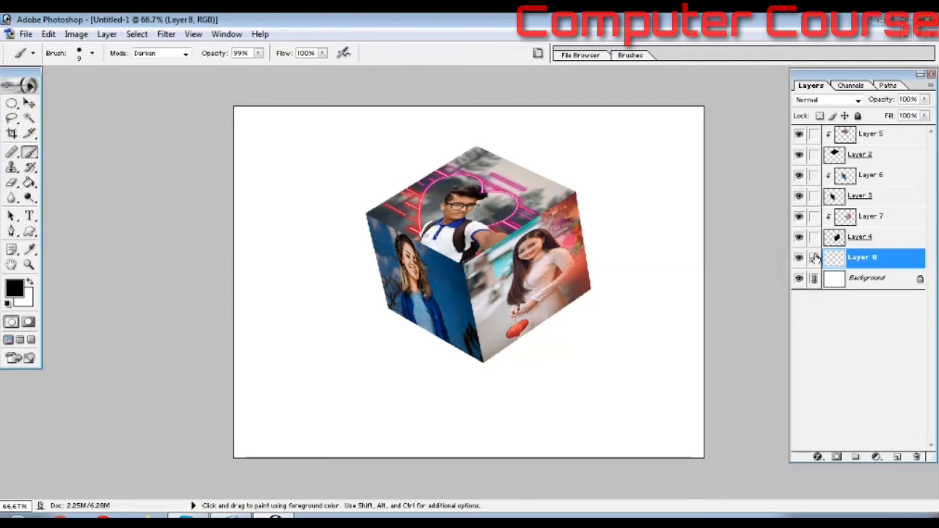
left_click(815, 278)
left_click(815, 257)
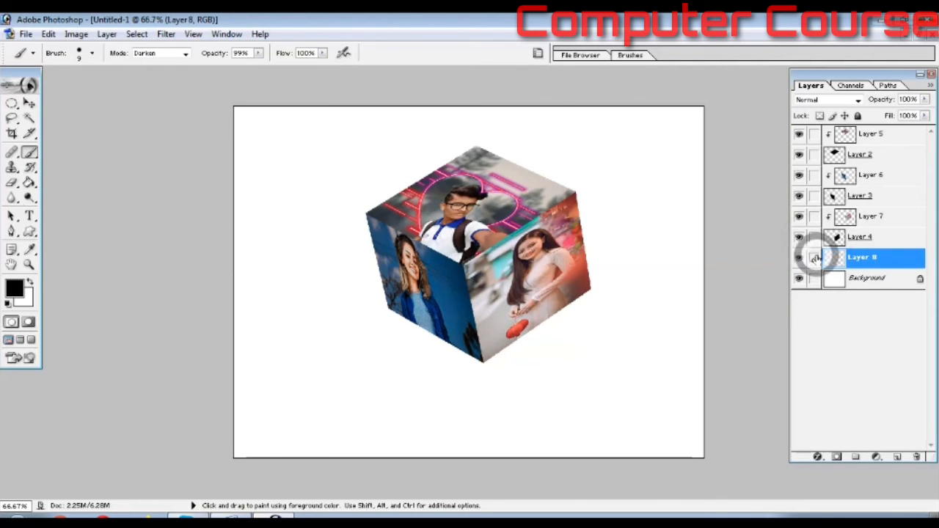
- Try linking all face and photo layers to the Background and merging them, and undo the merge
left_click(864, 274)
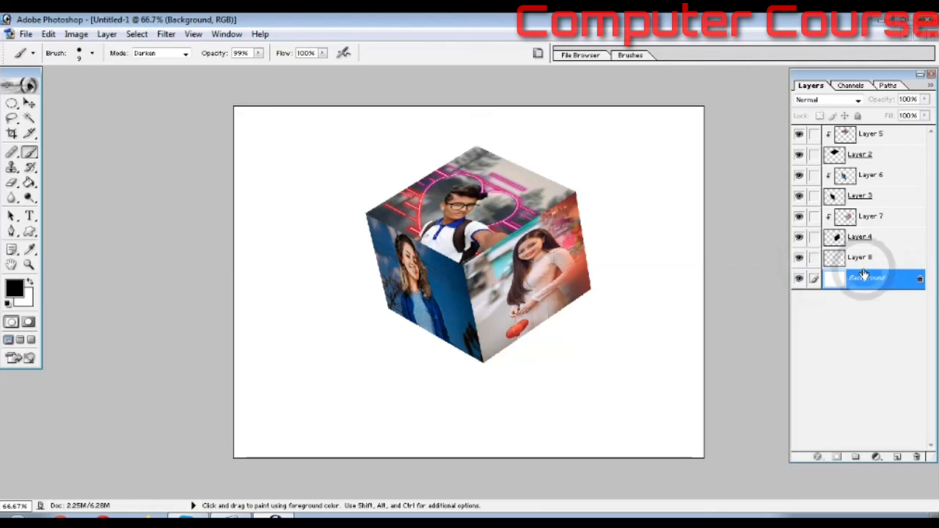
left_click(814, 237)
left_click_drag(815, 246, 813, 118)
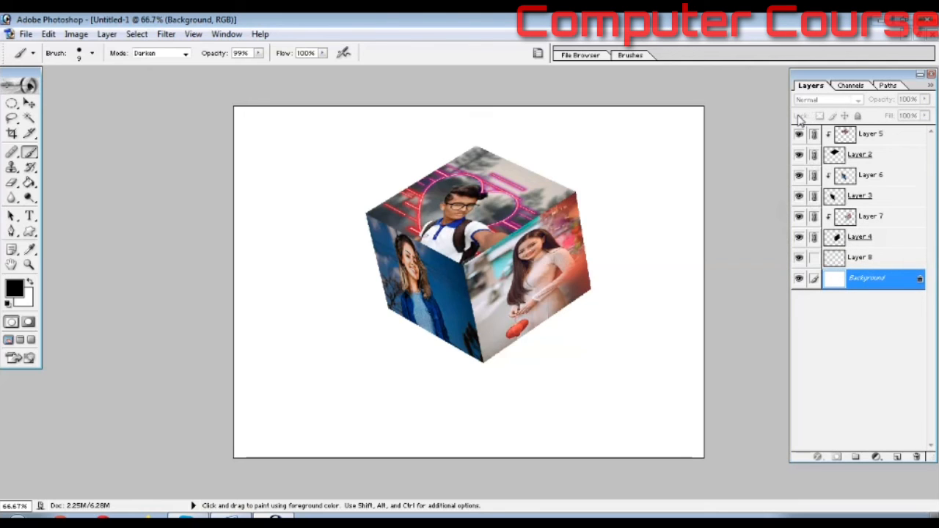
key("ctrl+e")
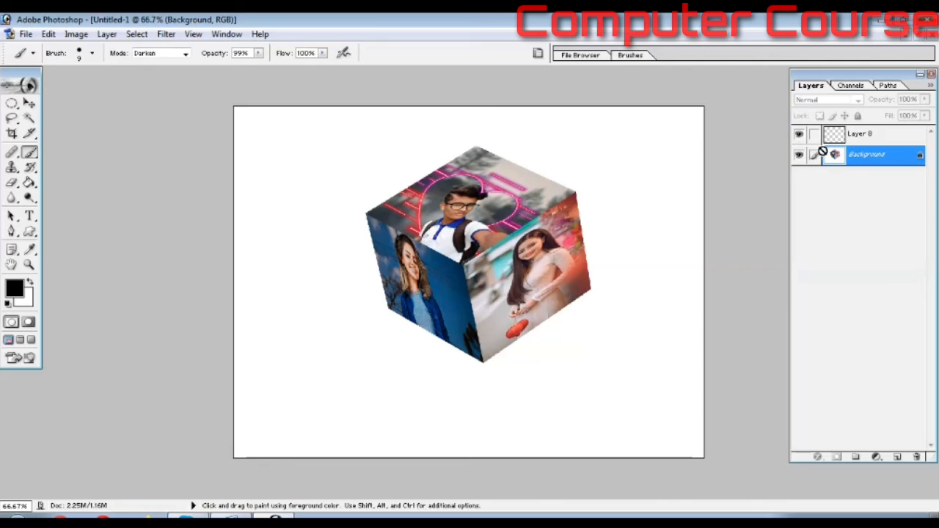
key("ctrl+z")
- Link only the empty Layer 8 to the Background and merge the two
left_click(815, 258)
left_click(816, 236)
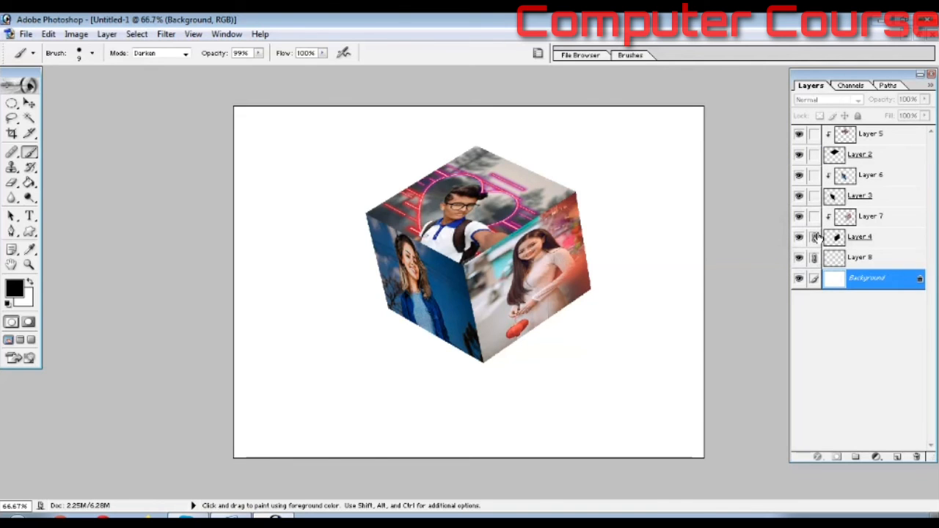
key("ctrl+e")
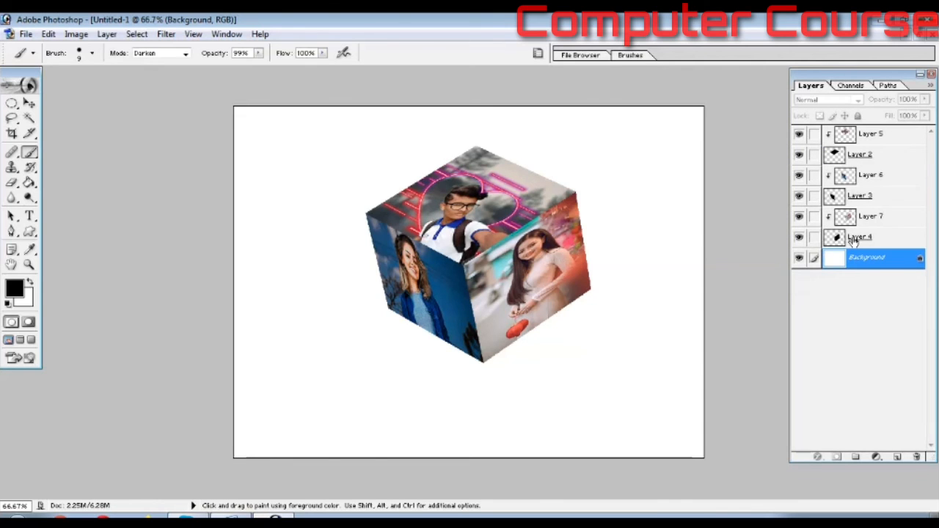
- Add a new layer above the Background, link all face and photo layers to it, and merge them into one cube layer
left_click(897, 456)
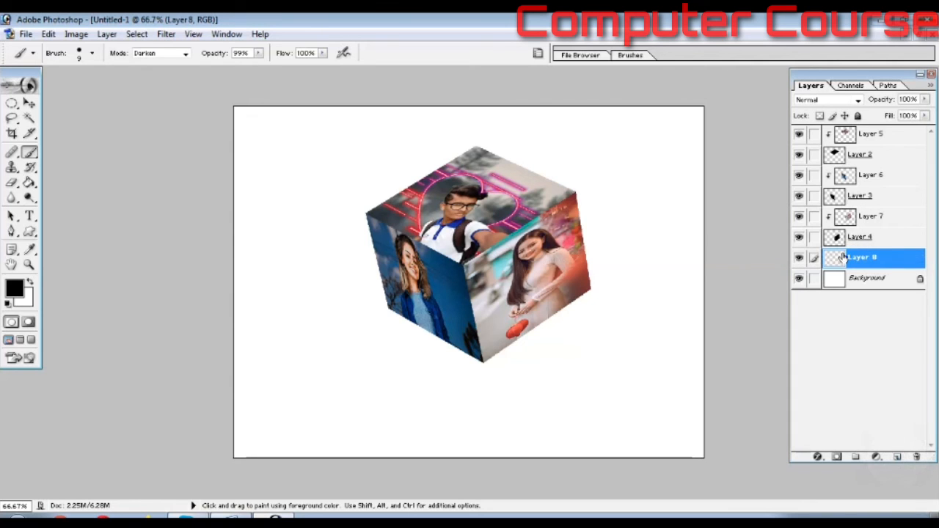
left_click(813, 237)
left_click_drag(813, 236, 813, 126)
key("ctrl+e")
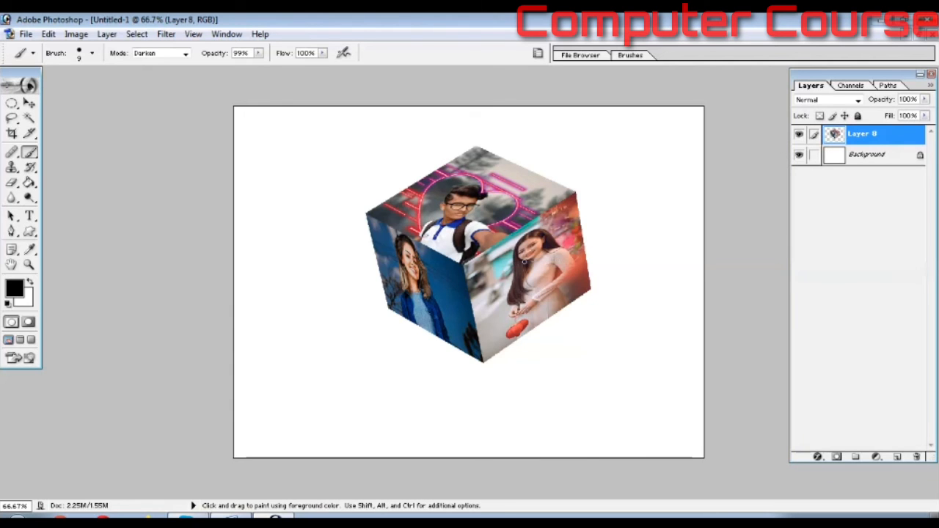
- Shift the merged cube slightly to the right with the Move tool
left_click(29, 103)
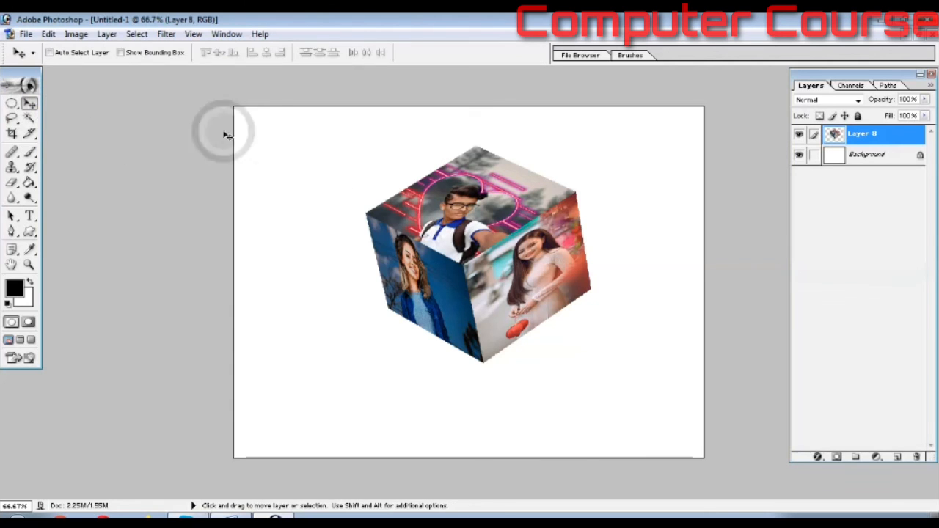
left_click_drag(469, 228, 497, 231)
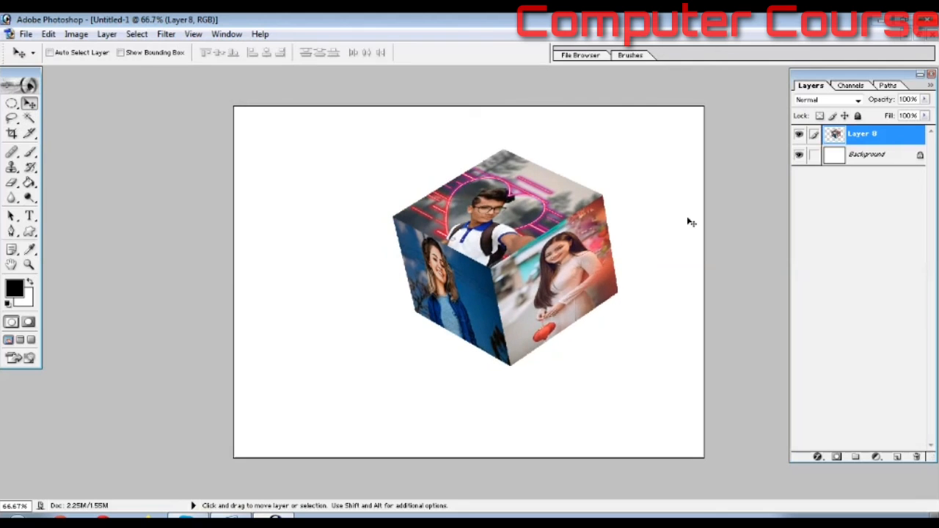
- Select the Background layer and set the Gradient tool to the blue, red and yellow preset
left_click(838, 160)
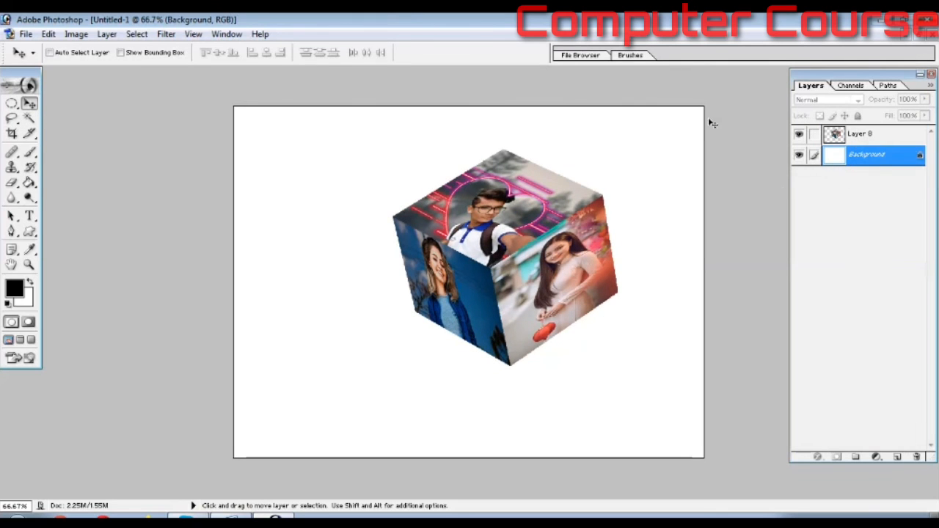
left_click(30, 183)
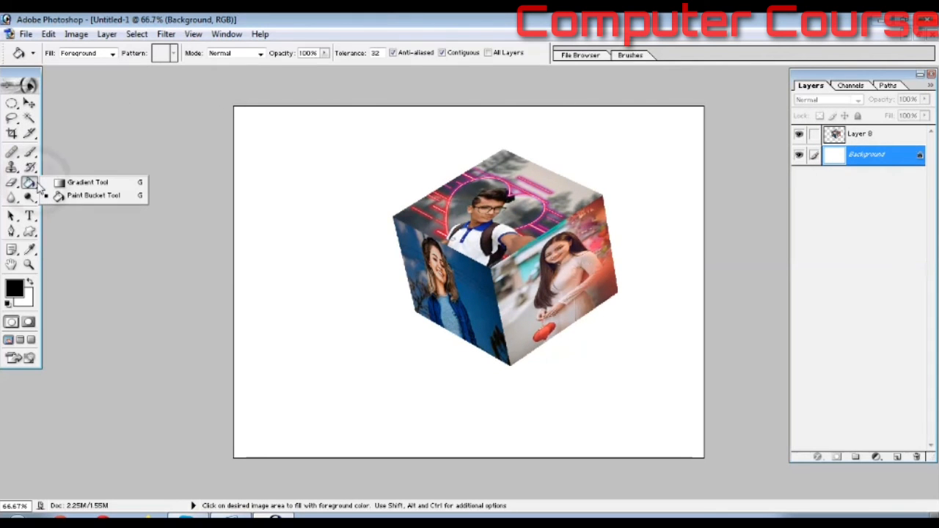
left_click(76, 184)
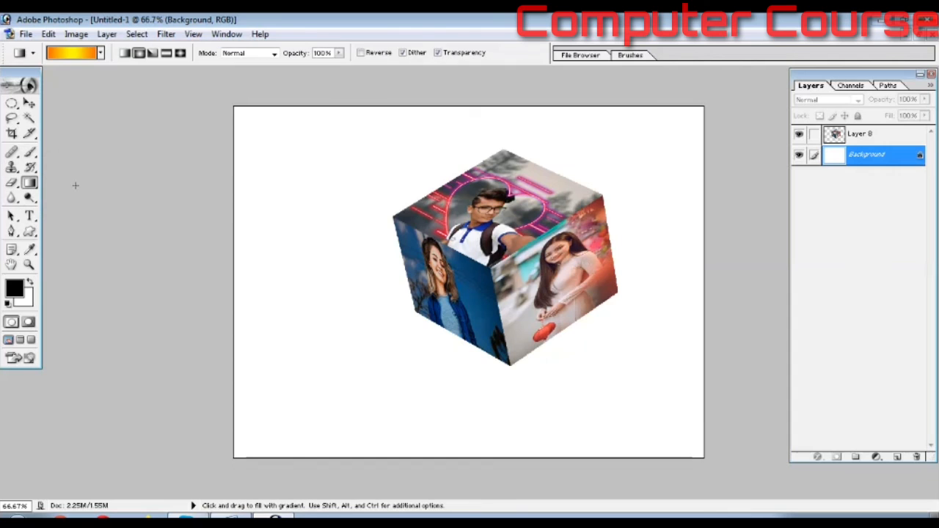
left_click(101, 53)
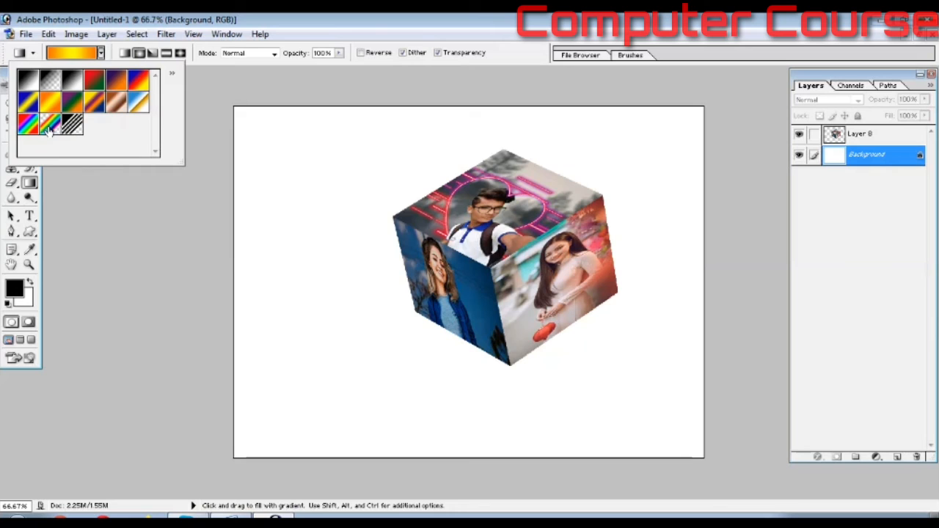
left_click(137, 83)
- Try radial gradients on the Background, one towards the lower-right corner and one towards the upper-right corner of the canvas, undoing each
left_click_drag(367, 167, 702, 402)
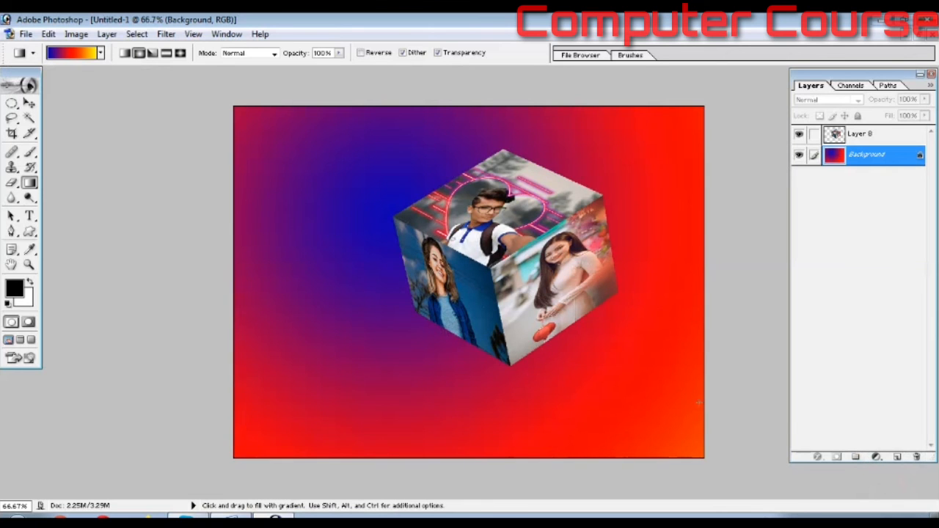
key("ctrl+alt+z")
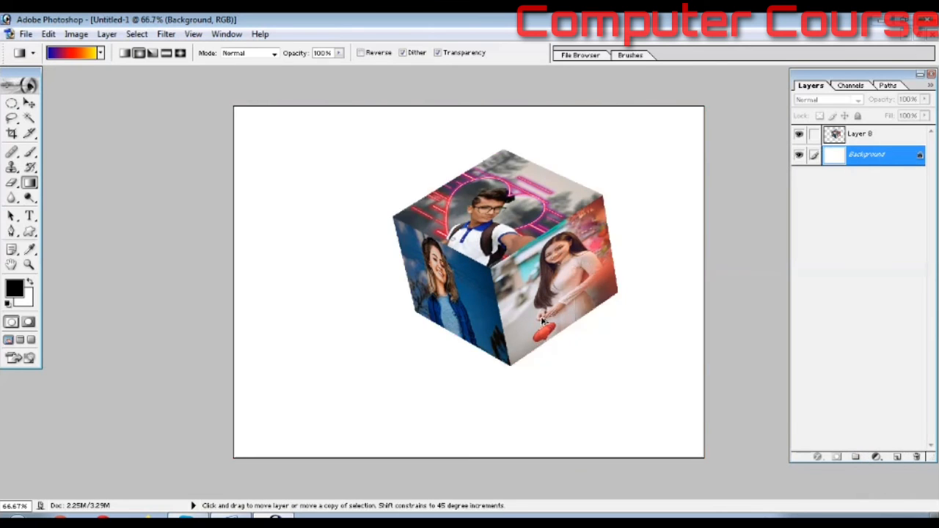
left_click_drag(305, 377, 722, 134)
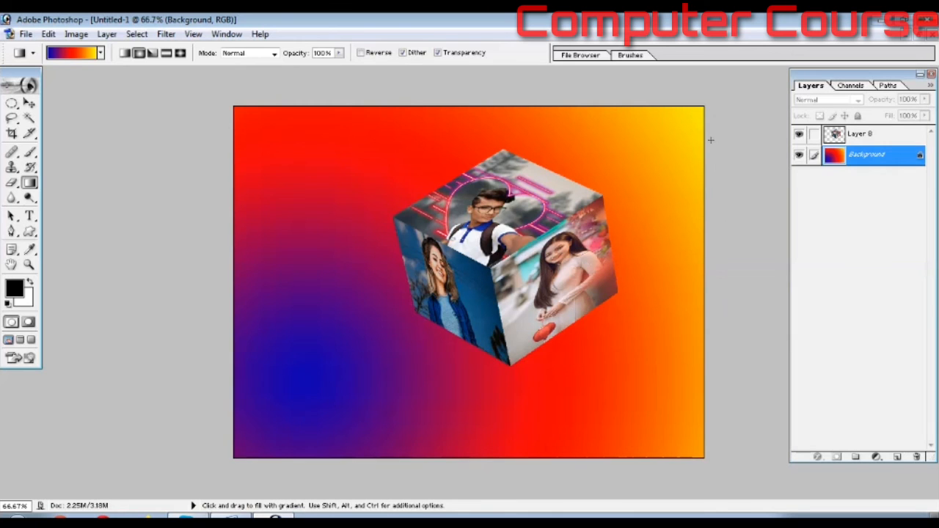
key("ctrl+alt+z")
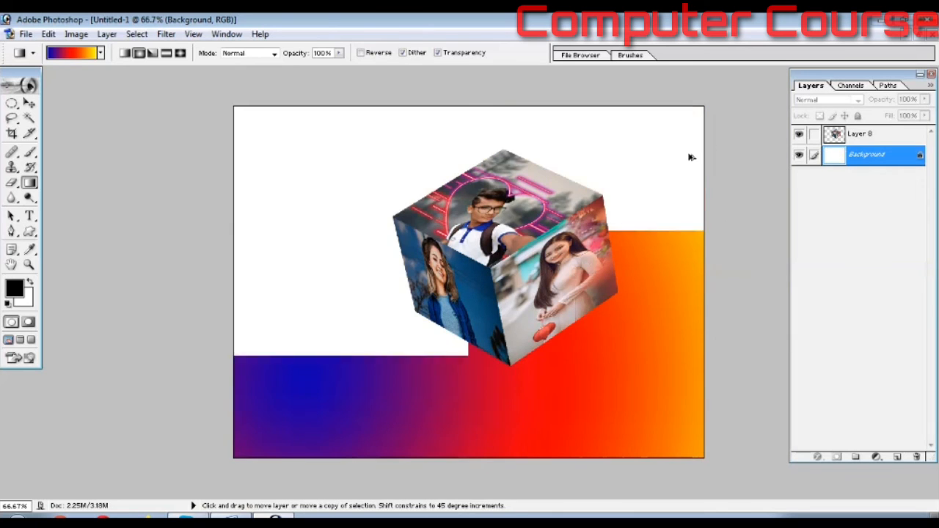
- Try three angle gradients on the Background in different directions, undoing the first two
left_click(151, 54)
left_click_drag(580, 246, 913, 295)
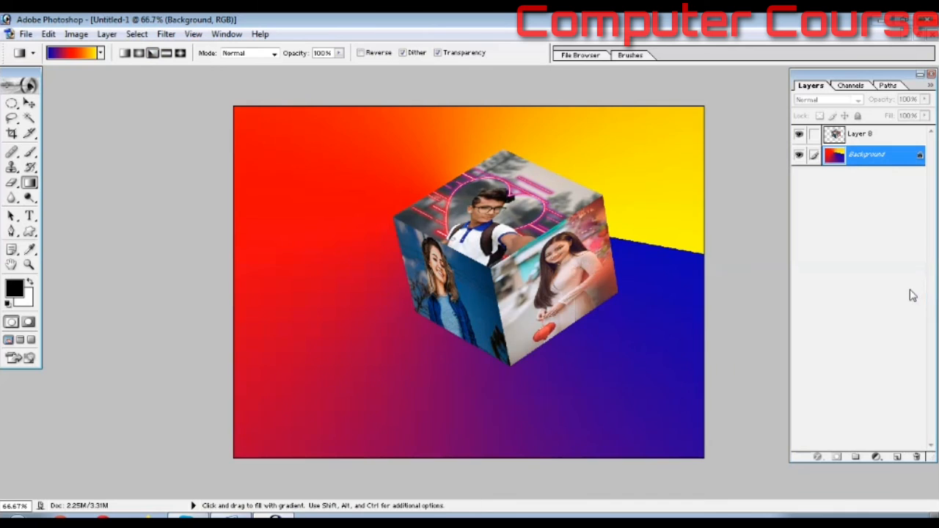
key("ctrl+z")
left_click_drag(329, 207, 514, 328)
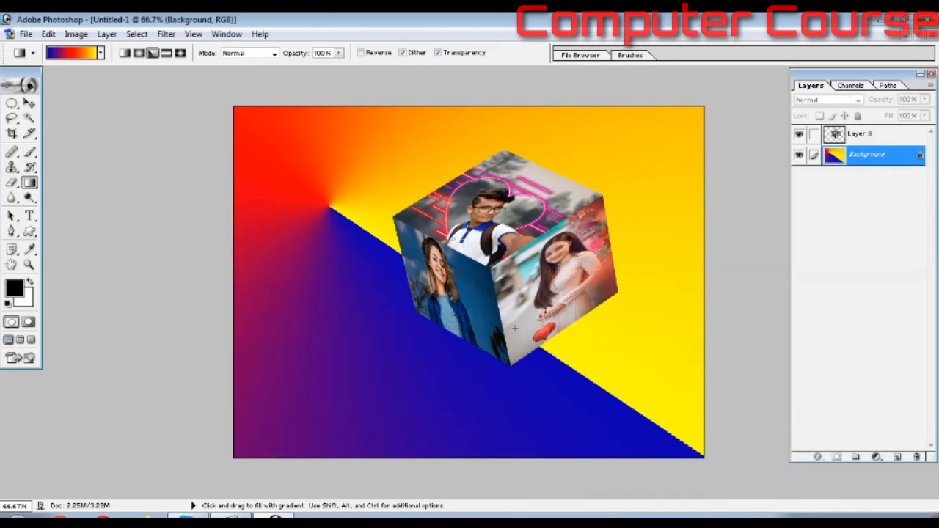
key("ctrl+z")
left_click_drag(338, 237, 434, 472)
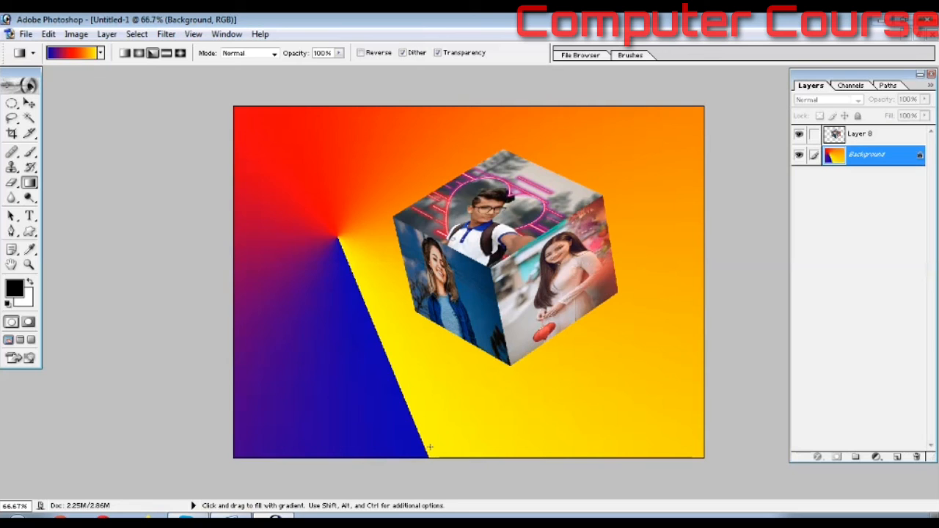
- Try two diamond gradients on the Background, undoing each, and fill it with a diamond gradient from the canvas's upper-left area to the cube's lower right
left_click(180, 53)
left_click_drag(304, 144, 456, 277)
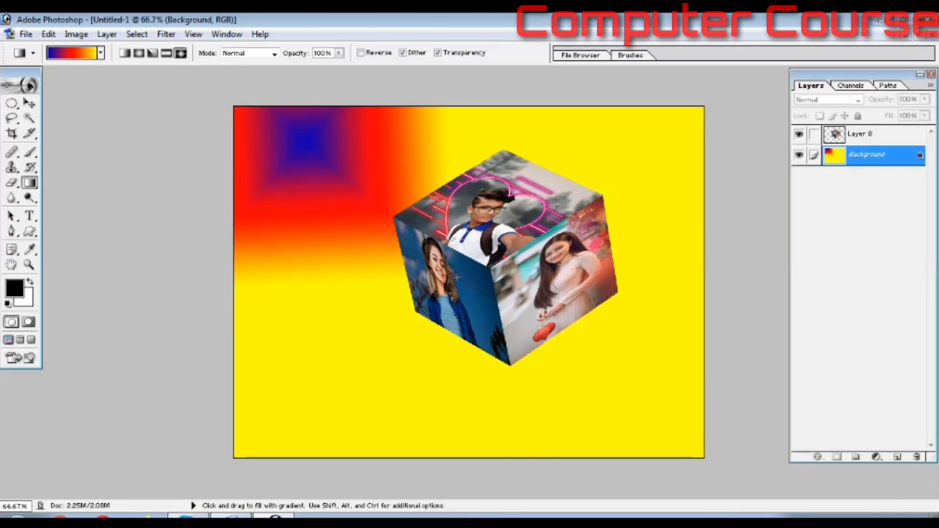
key("ctrl+z")
left_click_drag(387, 227, 682, 483)
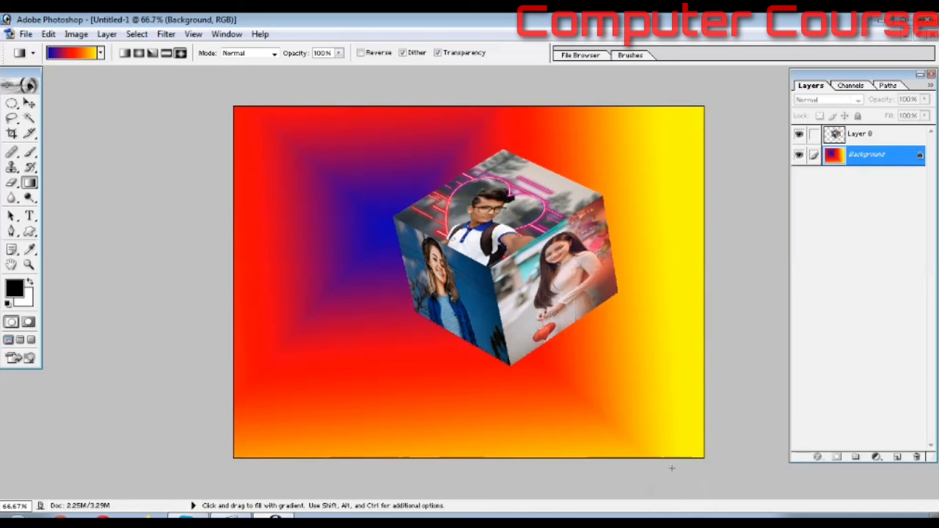
key("ctrl+z")
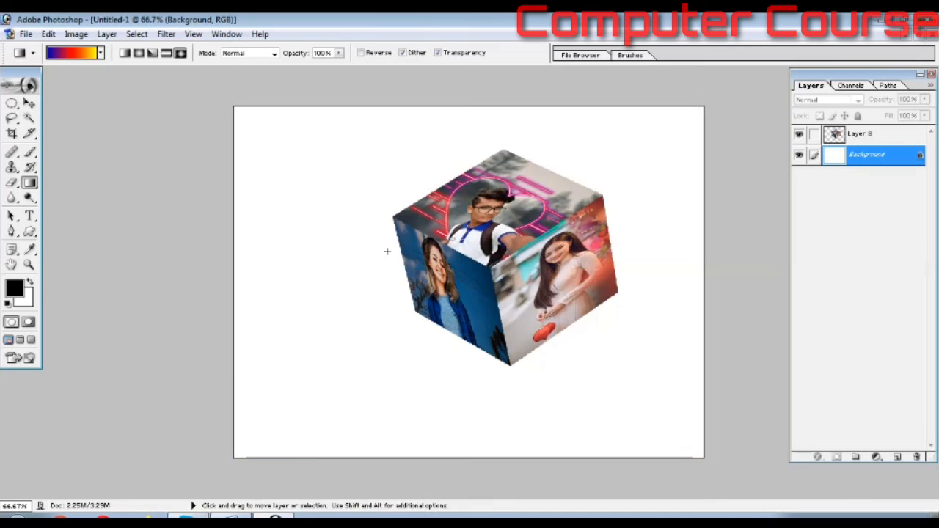
left_click_drag(284, 190, 623, 362)
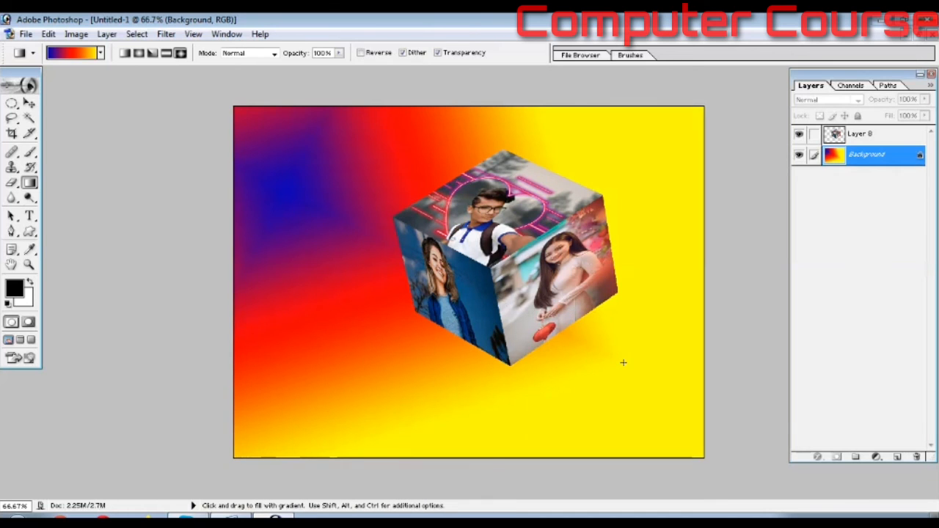